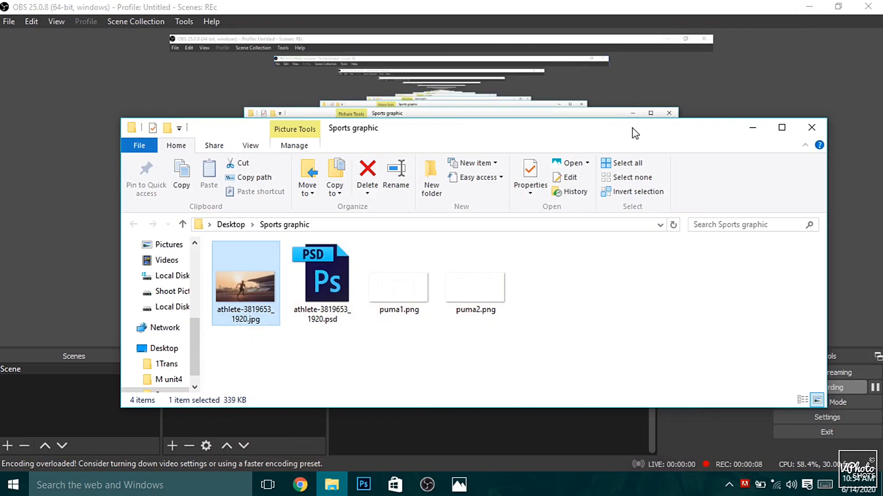
Step: Switch to Photoshop and inspect the Background and Layer 1 copy layers by hiding and showing each one
click(753, 127)
click(362, 483)
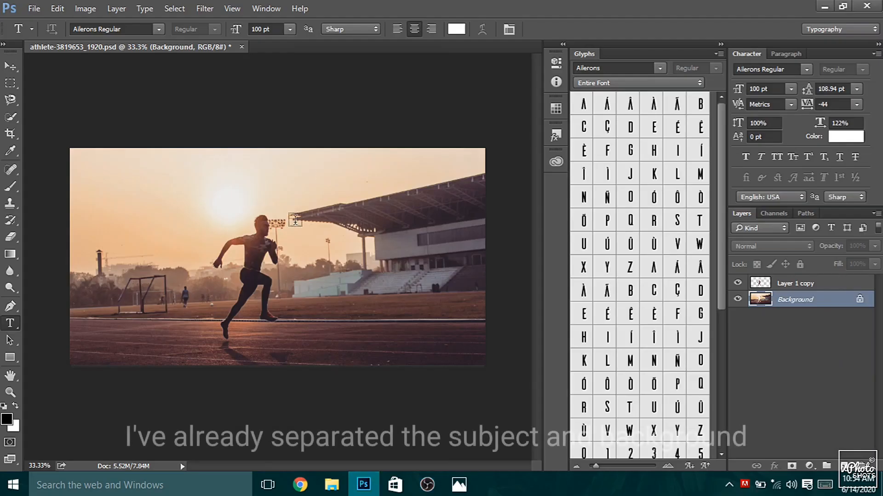
click(737, 300)
click(738, 299)
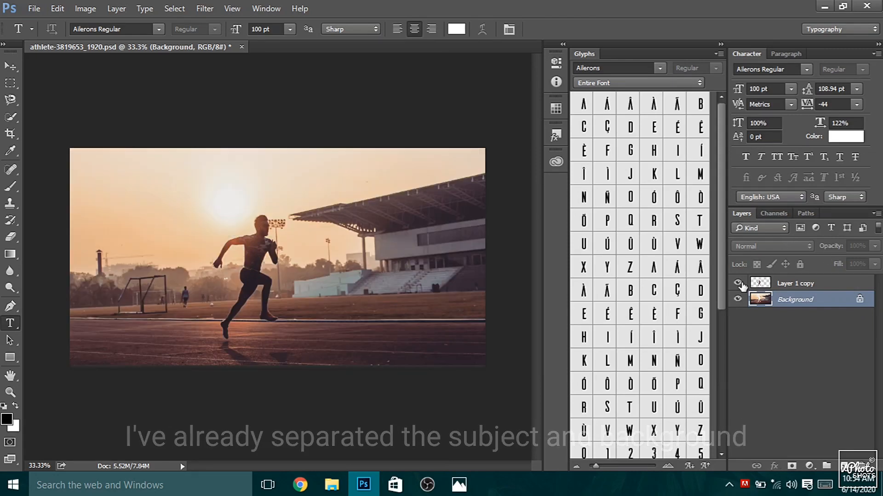
click(737, 283)
click(738, 283)
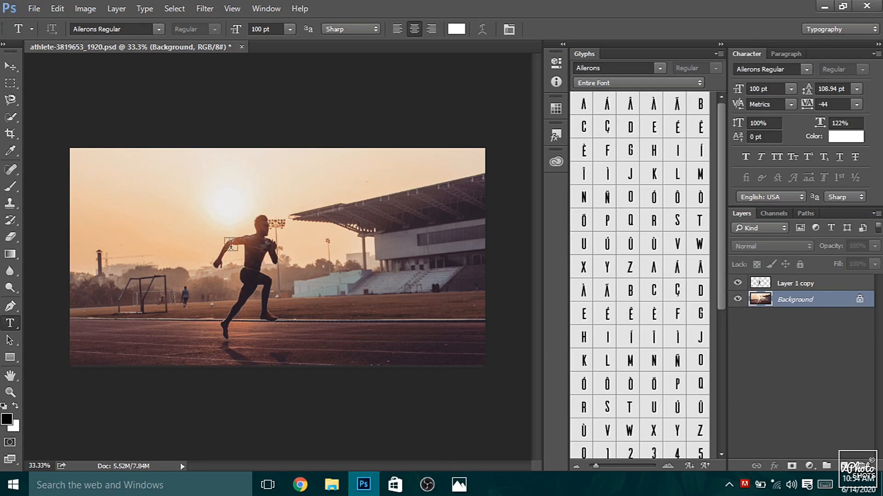
Step: Add the text FASTER in a wide text box across the upper half of the photo, using the American Captain Regular font
drag(83, 176, 473, 266)
text(FASTER)
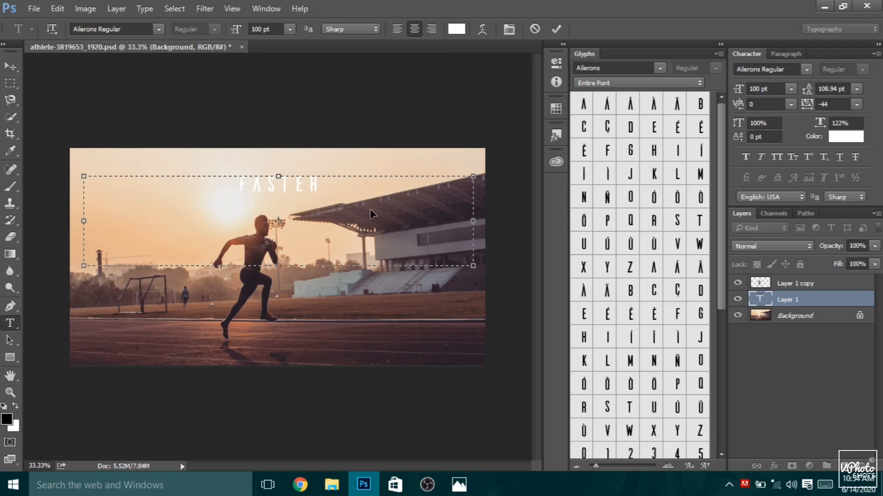
key(ctrl+a)
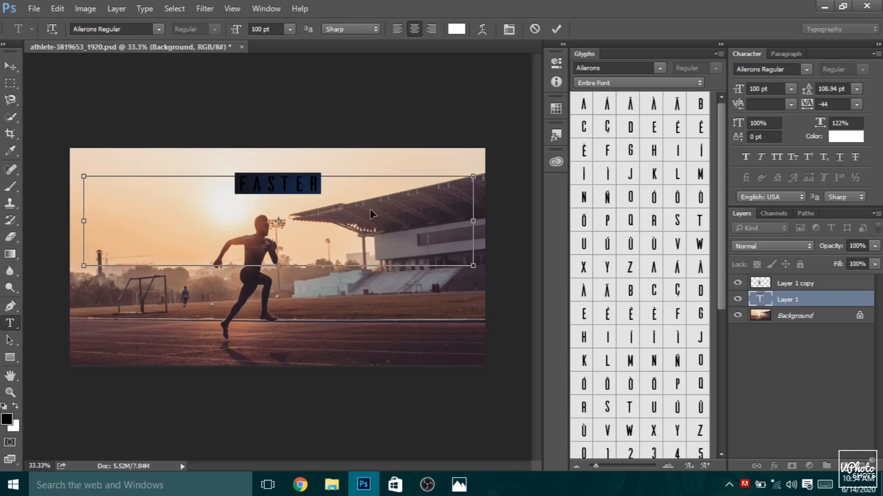
click(165, 30)
text(AM)
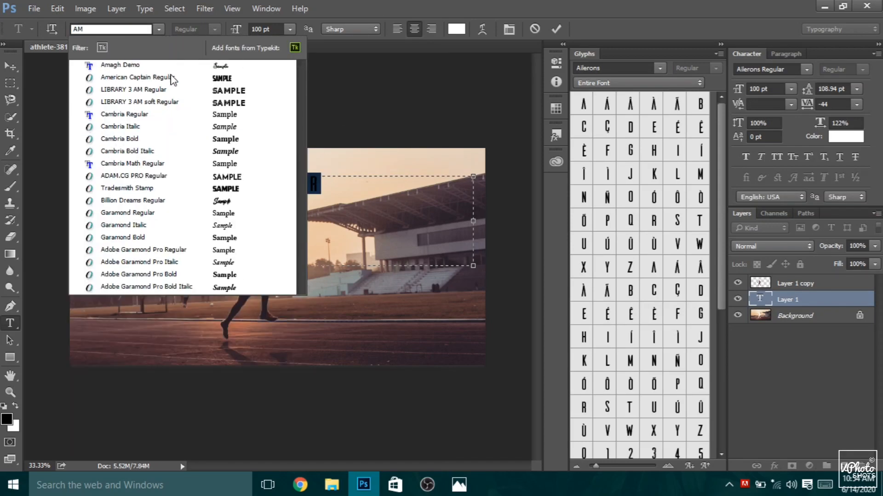
click(173, 78)
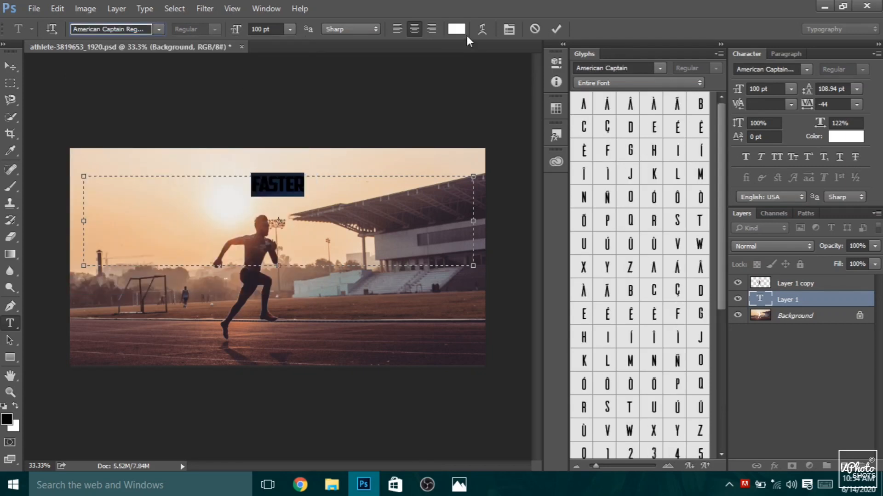
Step: Enlarge the FASTER text to 611 pt in a slightly taller text box and move it lower behind the runner
drag(237, 29, 467, 62)
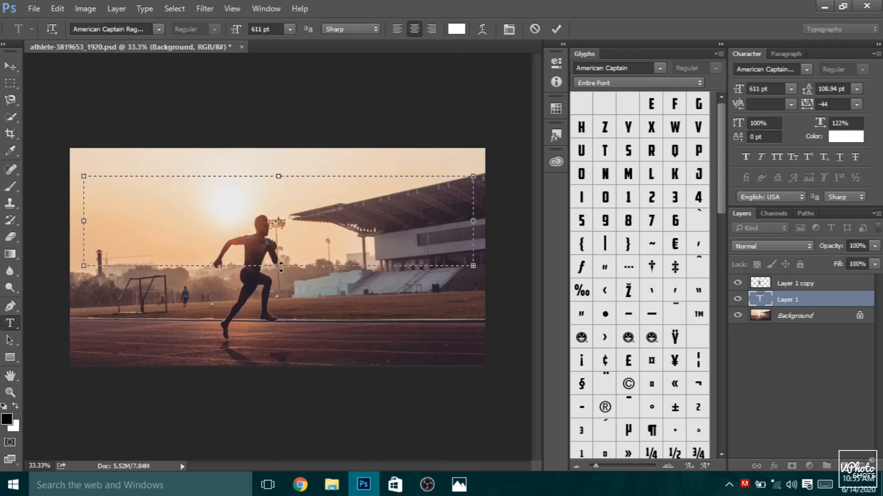
drag(281, 268, 281, 281)
click(556, 28)
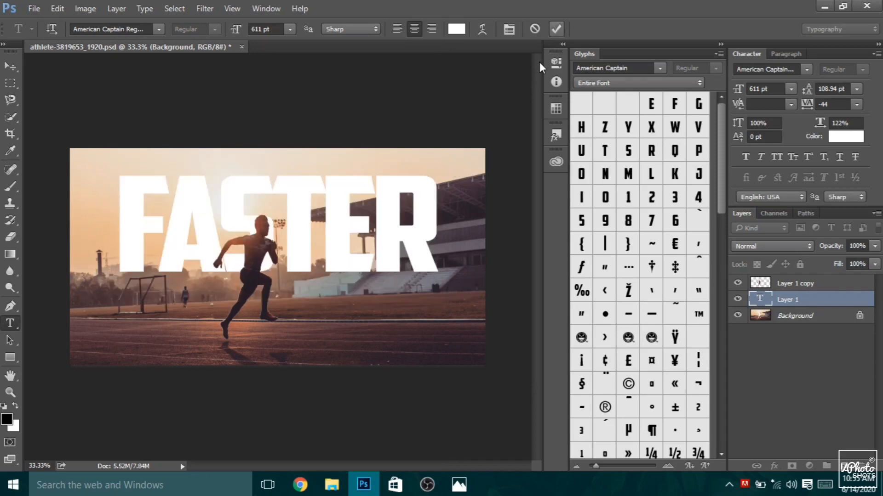
click(12, 68)
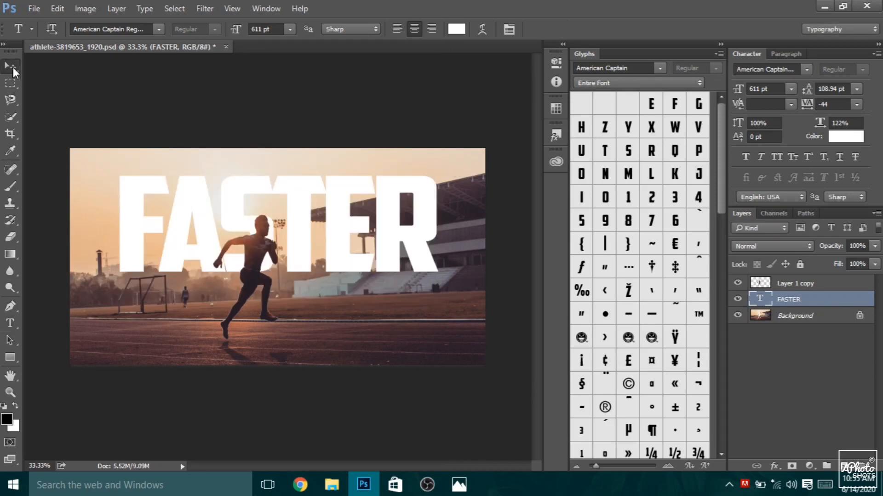
drag(304, 214, 303, 236)
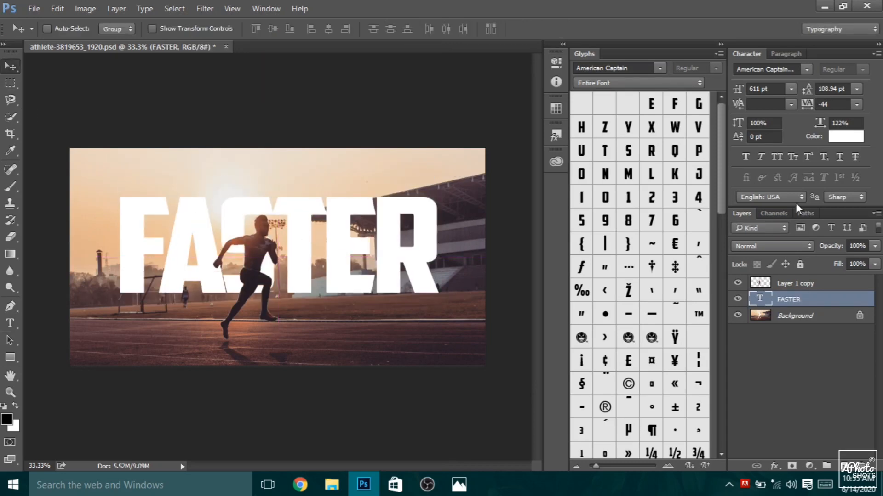
Step: Set the FASTER text's tracking to 96 and widen its text box on both sides so the word fits on one line
drag(806, 107, 811, 117)
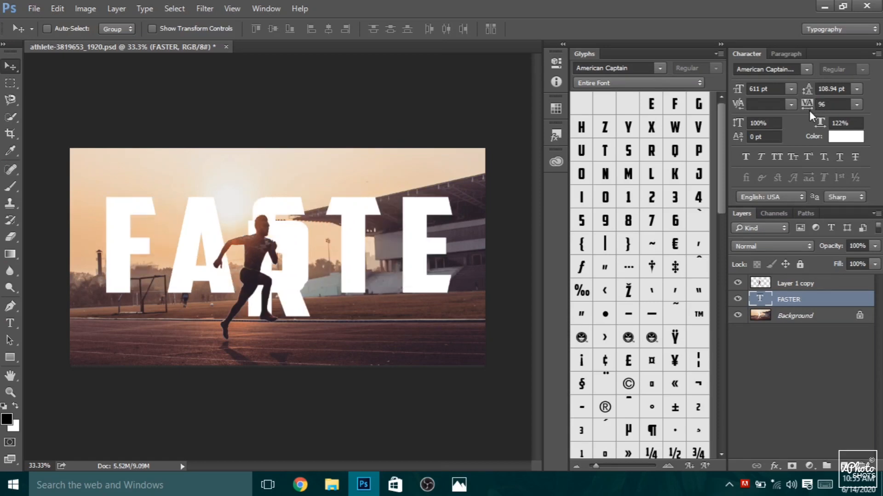
double_click(759, 299)
drag(481, 252, 492, 256)
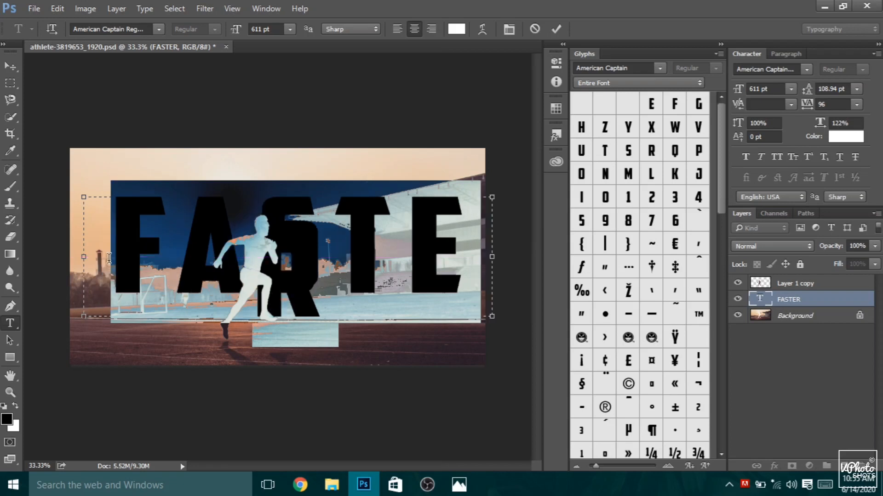
drag(84, 256, 49, 256)
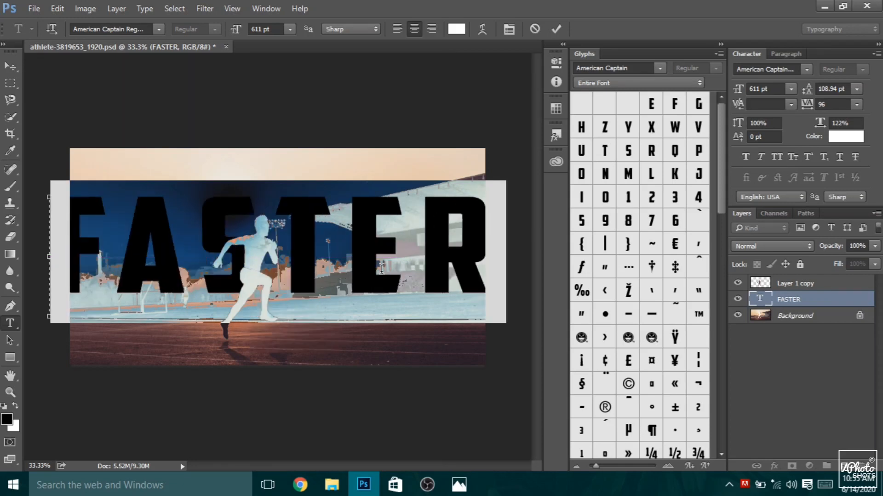
click(555, 29)
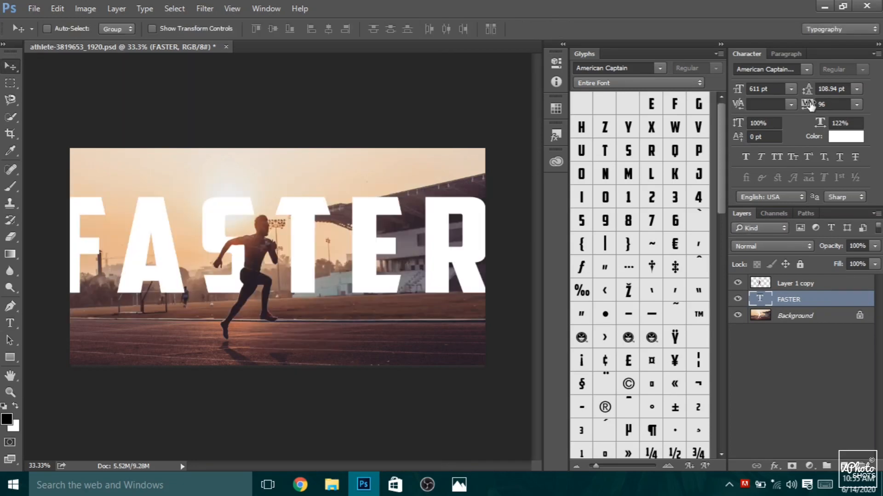
Step: Tighten the FASTER text's tracking to -24 with the word slightly lower, and set its layer's blend mode to Overlay
drag(810, 106, 807, 109)
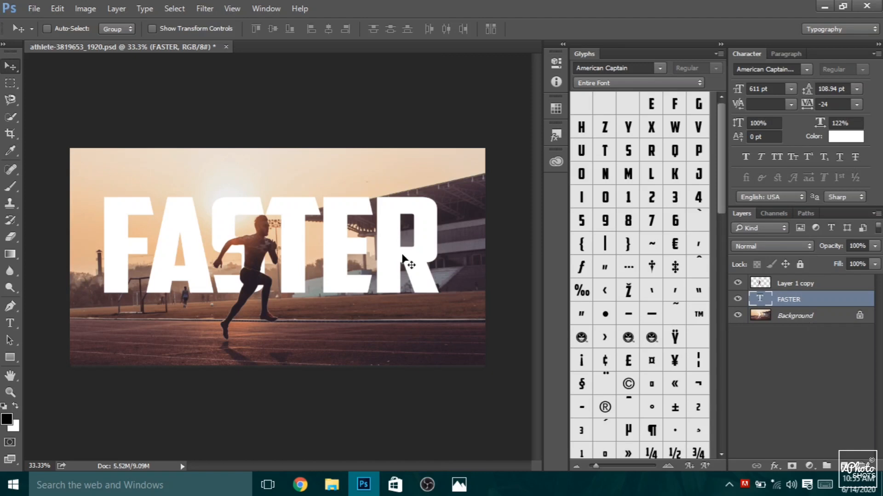
drag(404, 257, 402, 265)
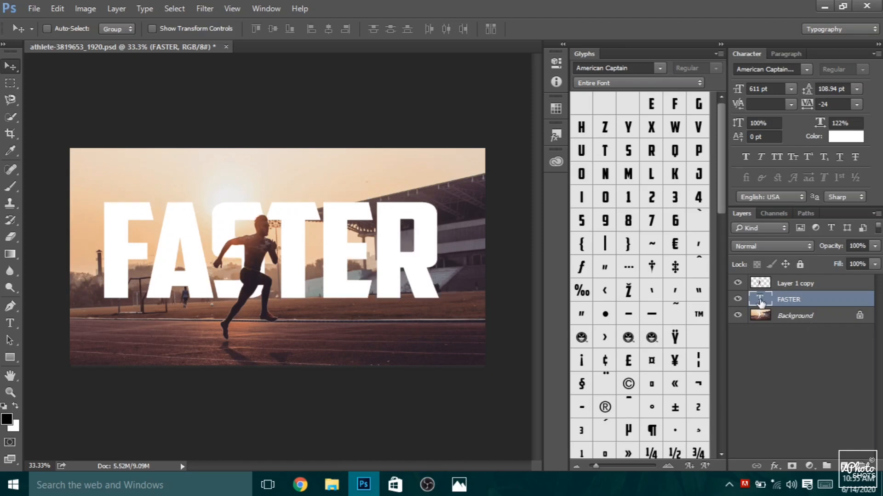
click(763, 245)
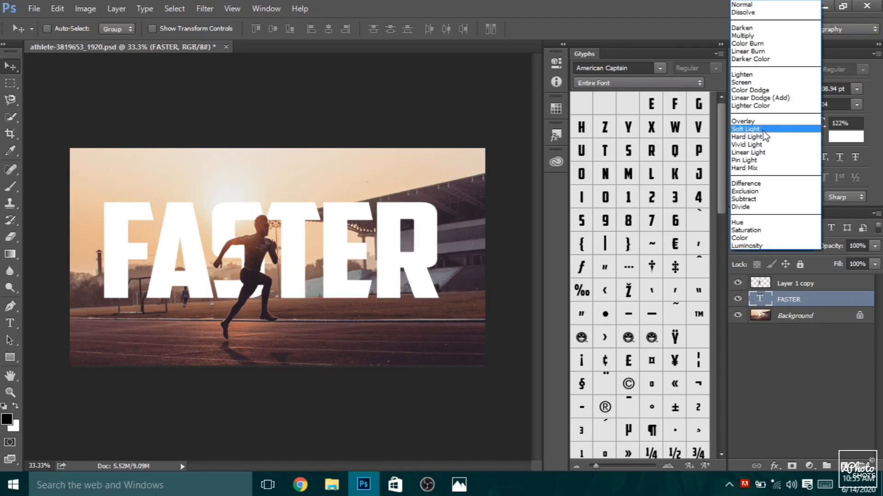
click(760, 121)
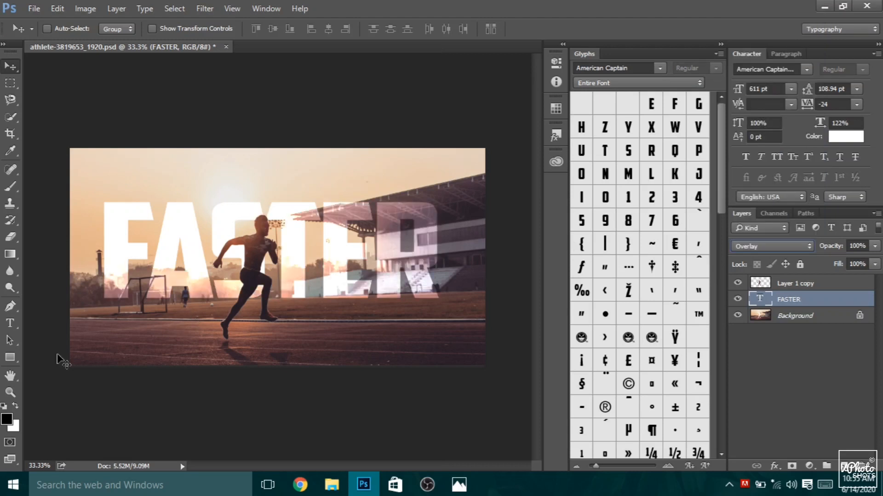
Step: Add the text THAN EVER BEFORE at 14 pt in Ailerons Regular, in a wide text box on the track below the runner
click(10, 323)
drag(99, 340, 485, 365)
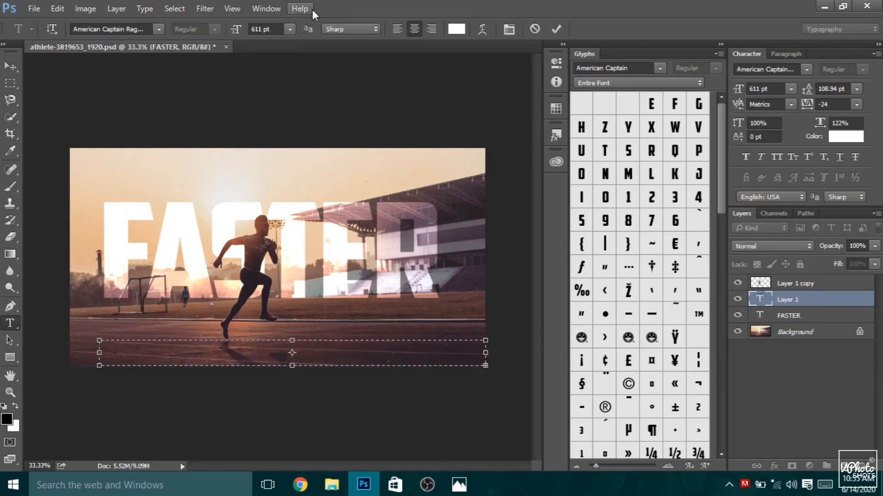
click(292, 28)
click(285, 147)
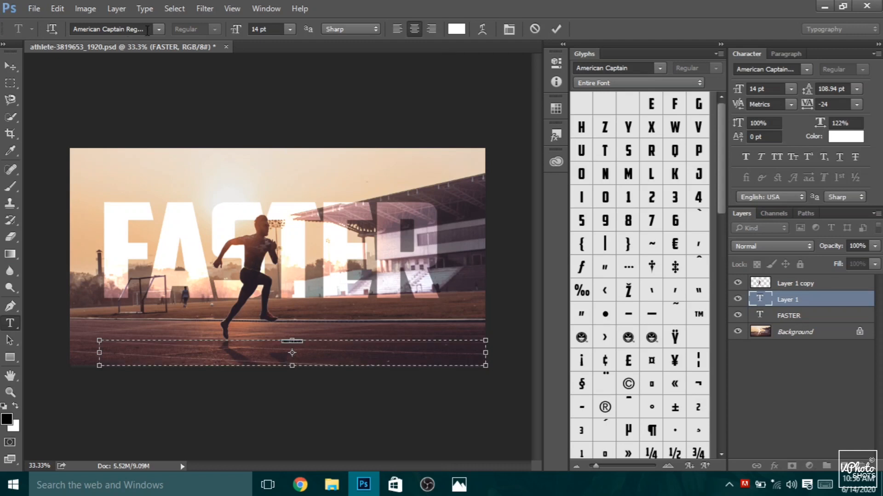
click(158, 29)
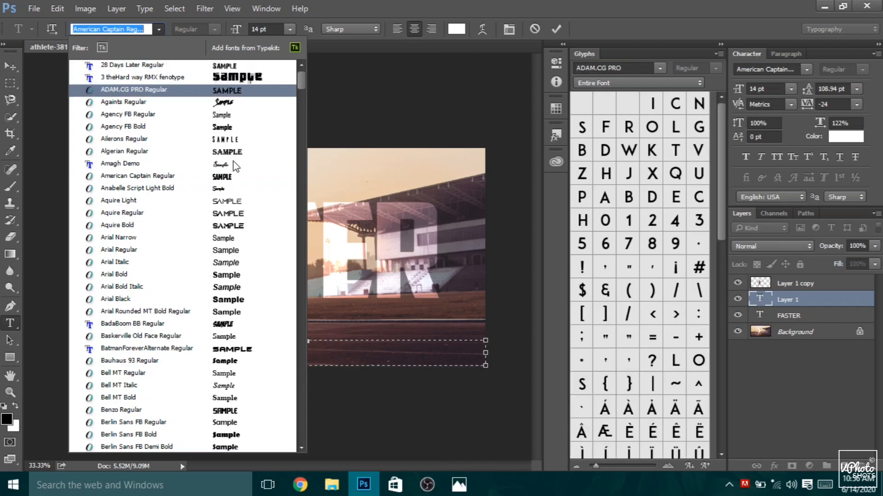
click(232, 139)
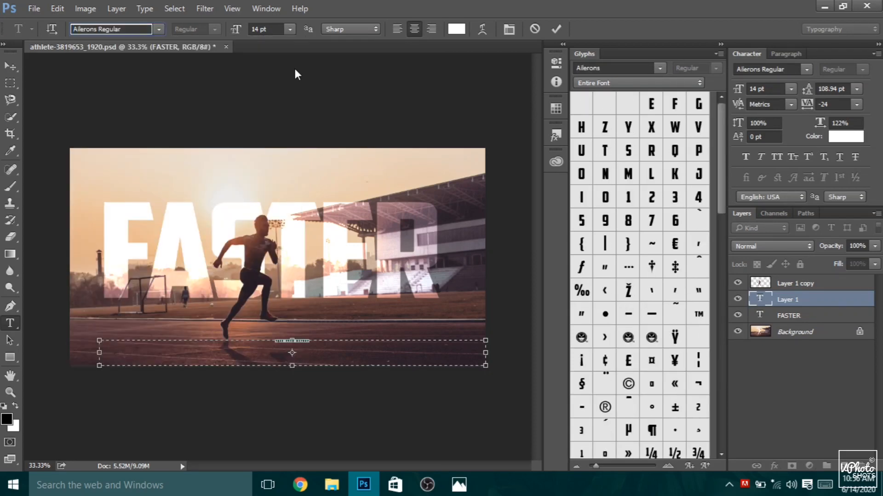
Step: Set the THAN EVER BEFORE text's size to 84 pt and its tracking to 396
drag(236, 30, 284, 33)
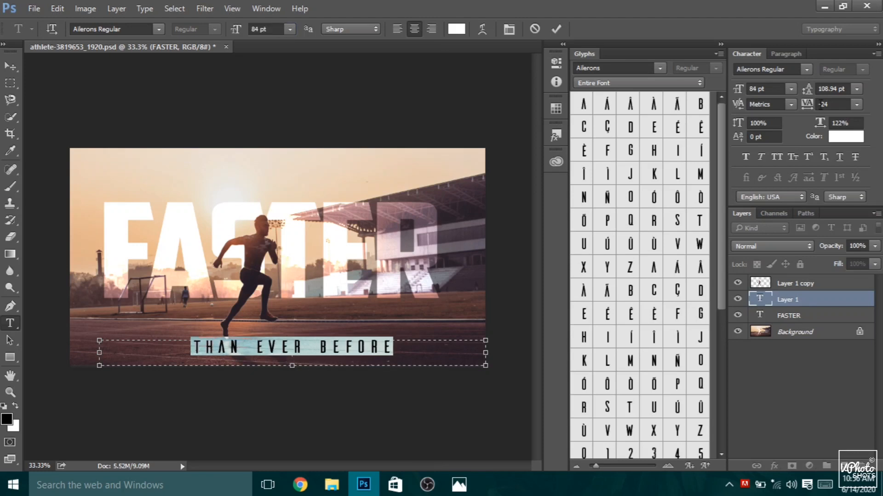
drag(801, 104, 801, 106)
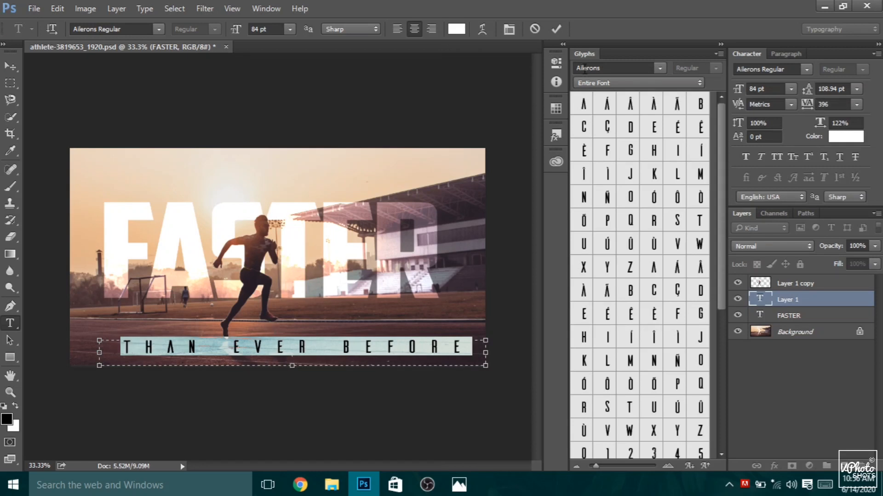
click(556, 29)
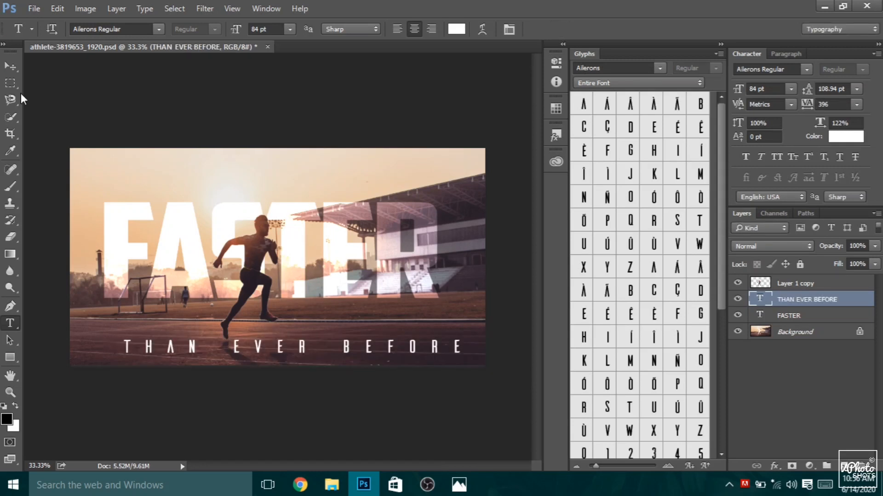
Step: Move the THAN EVER BEFORE line up to sit just below the word FASTER
key(v)
drag(301, 351, 286, 308)
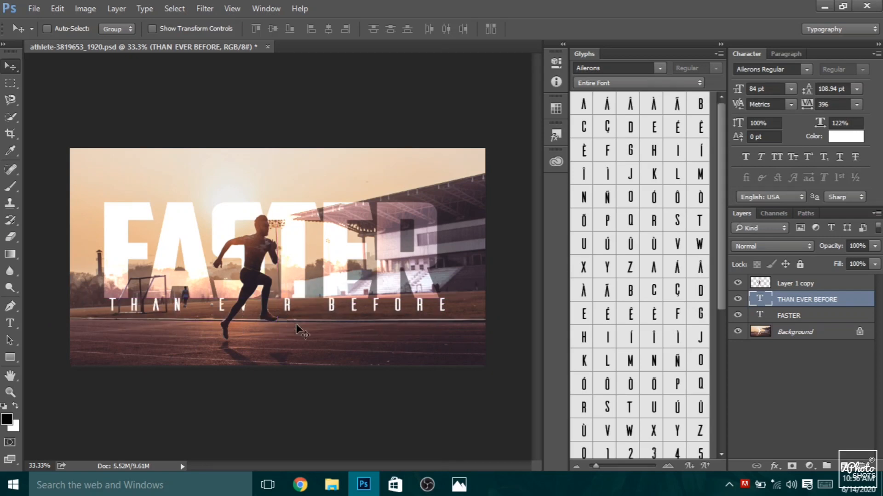
key(shift+Down)
key(shift+Down)
key(shift+Down)
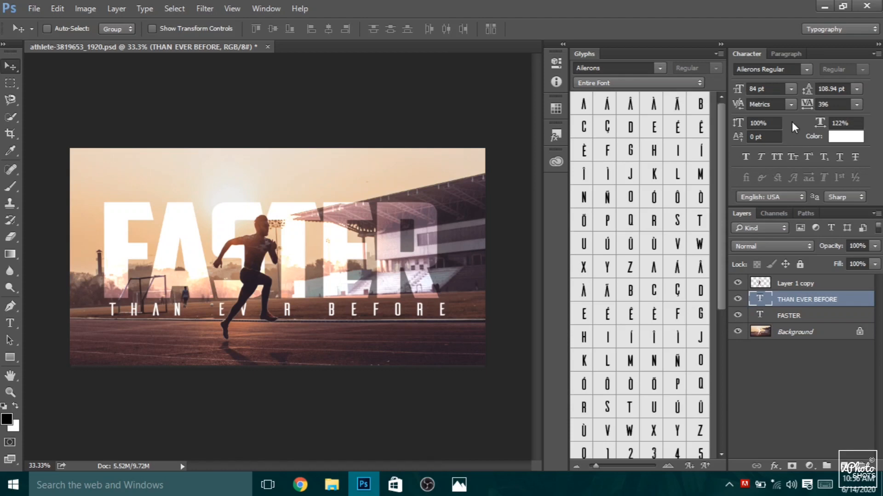
Step: Change the THAN EVER BEFORE text to a size of 88 pt with a tracking of 236
click(808, 109)
double_click(760, 299)
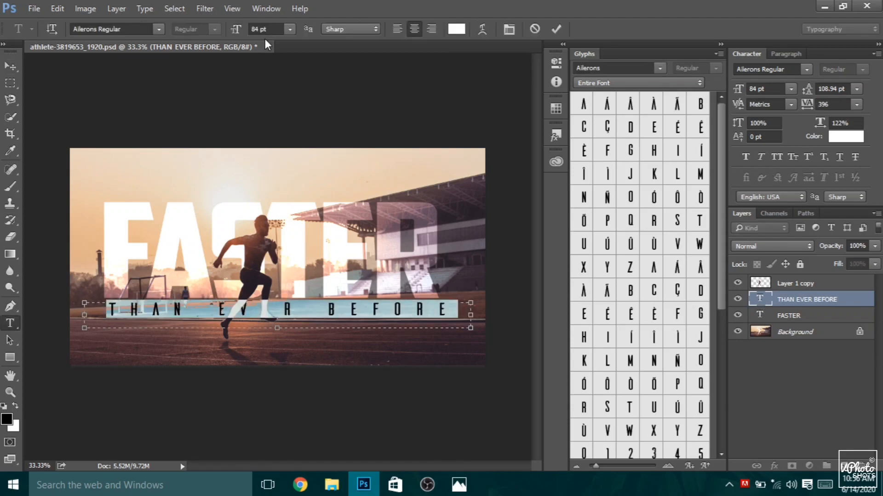
drag(240, 35, 230, 33)
drag(802, 106, 809, 105)
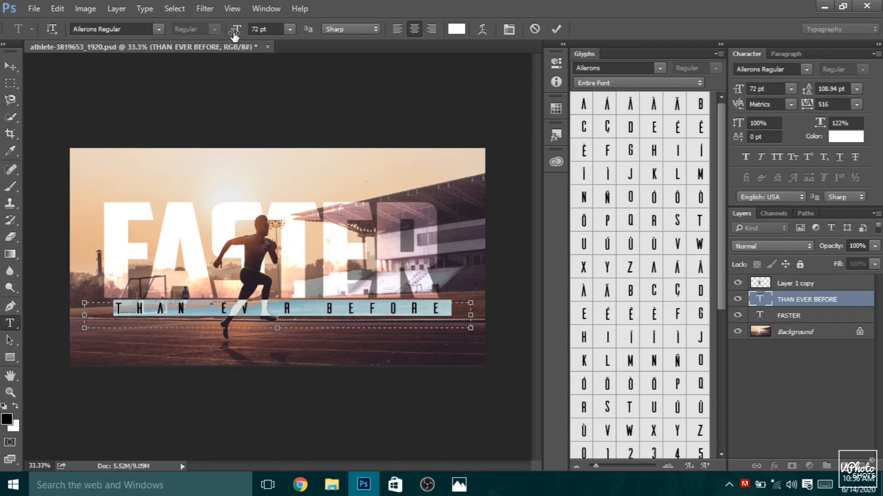
drag(230, 34, 246, 37)
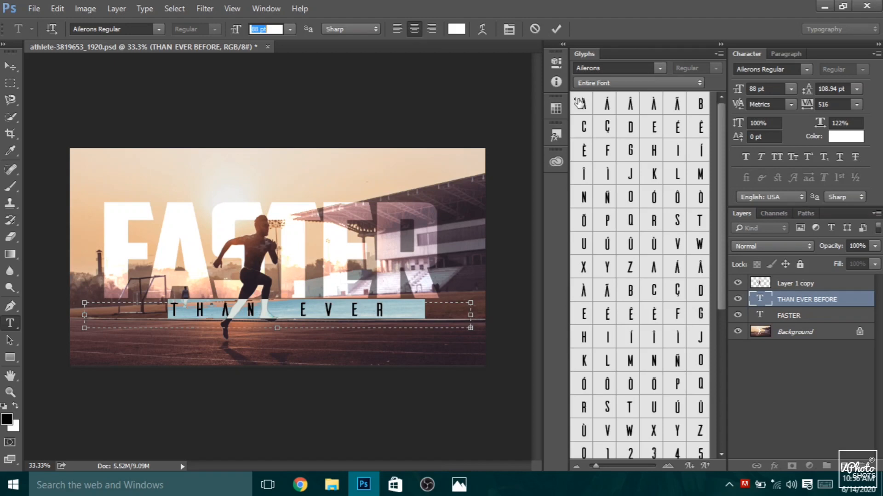
drag(806, 105, 804, 108)
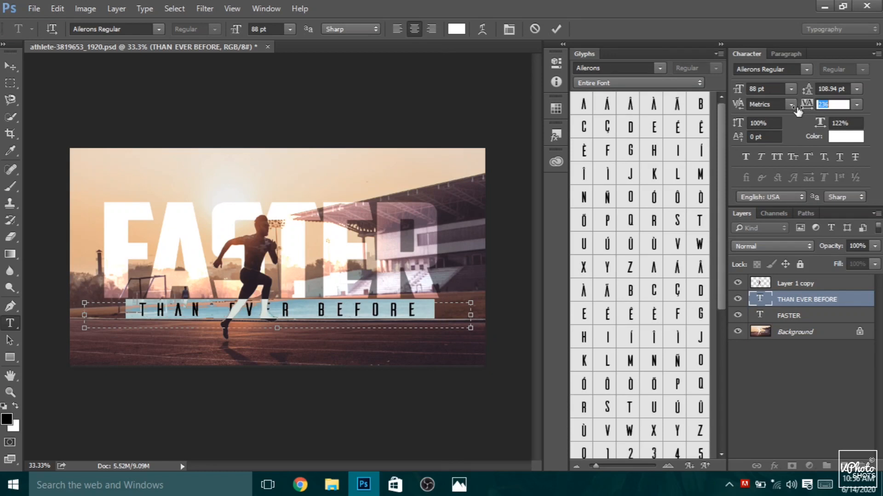
click(556, 29)
Step: Fine-tune the THAN EVER BEFORE line's position beneath FASTER and move its layer above Layer 1 copy
key(v)
drag(401, 310, 404, 306)
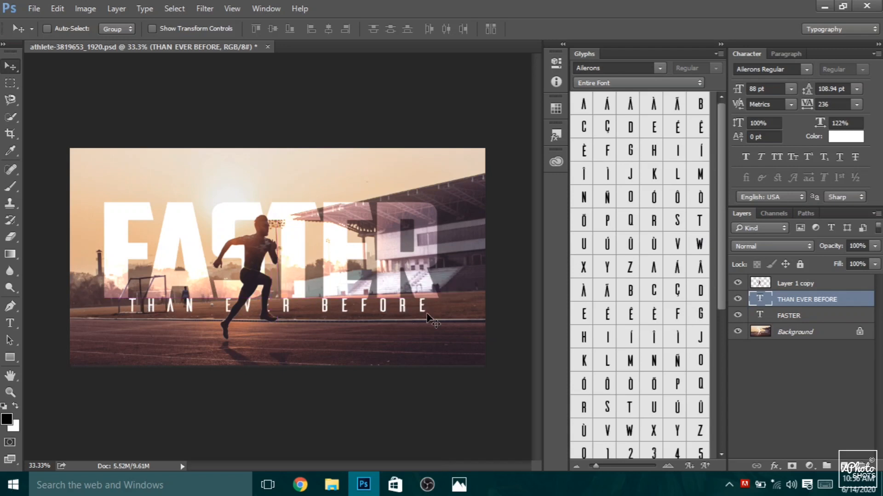
key(shift+Down)
key(shift+Down)
key(shift+Down)
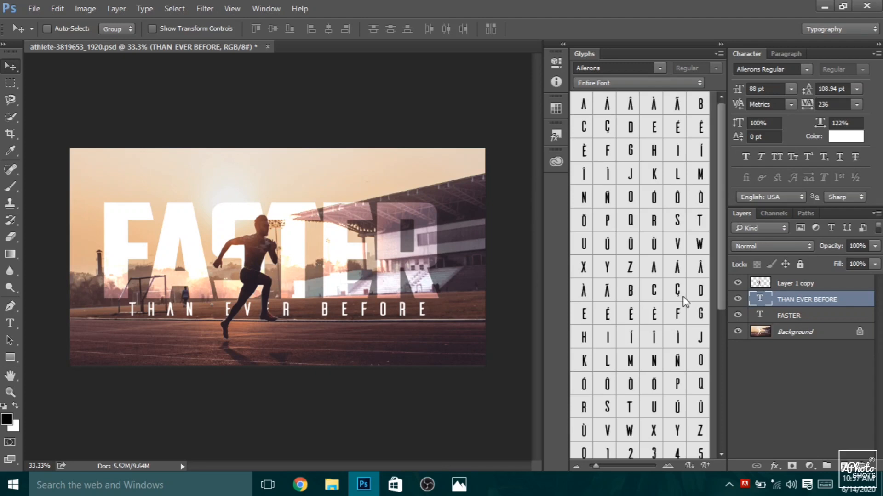
drag(797, 301, 794, 278)
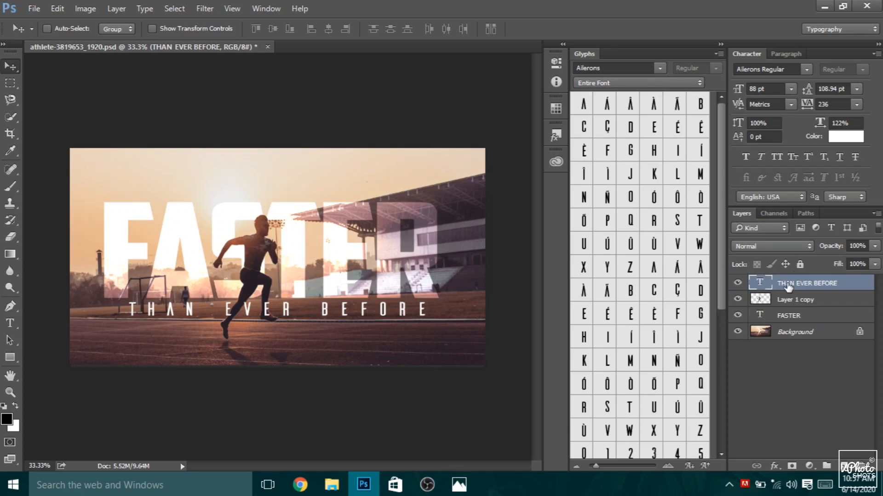
Step: Set the THAN EVER BEFORE text's size to 68 pt and its tracking to 616
double_click(772, 283)
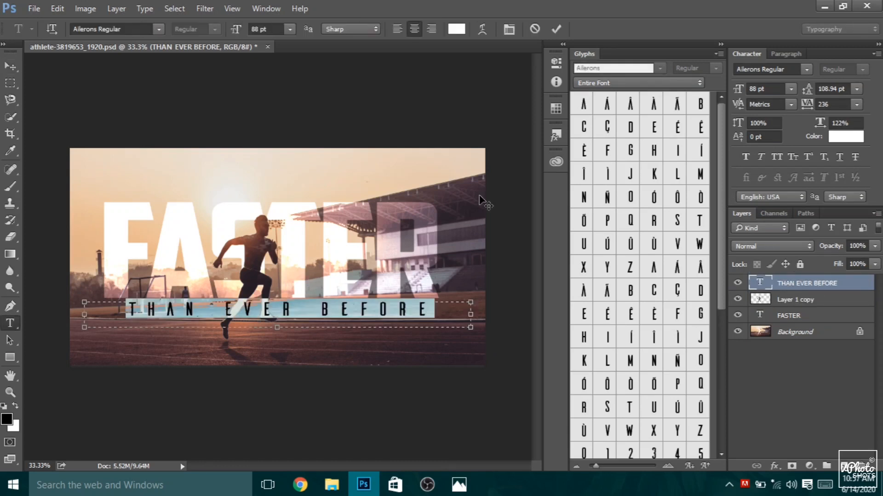
drag(238, 32, 226, 34)
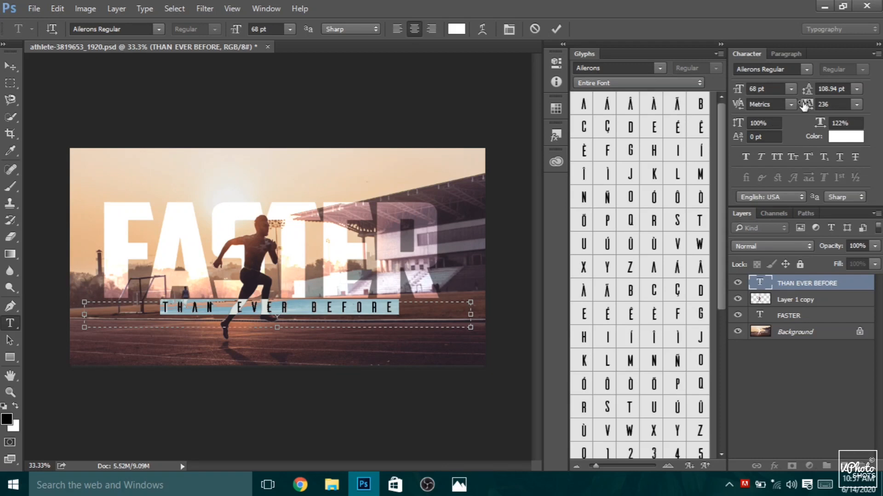
drag(807, 105, 816, 105)
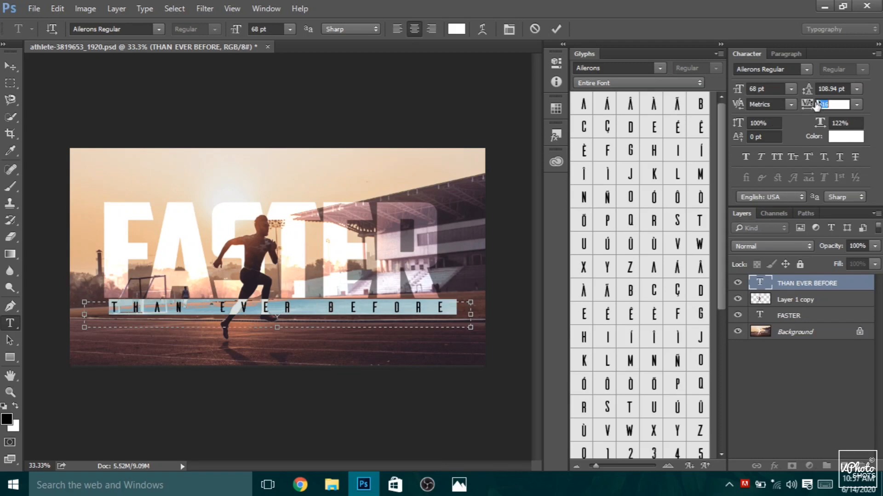
click(556, 28)
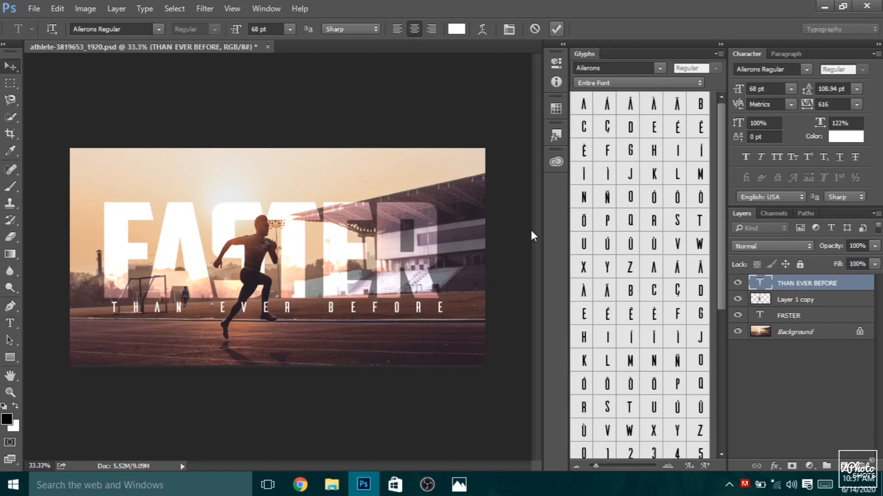
Step: Reposition the THAN EVER BEFORE line just beneath FASTER, with its left edge aligned to the word's start
key(v)
drag(402, 316, 396, 326)
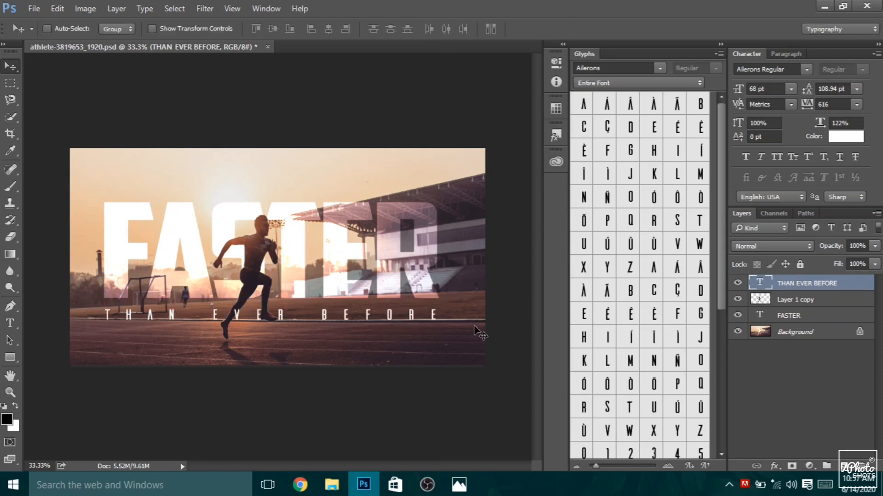
key(shift+Up)
key(shift+Up)
key(shift+Up)
key(shift+Up)
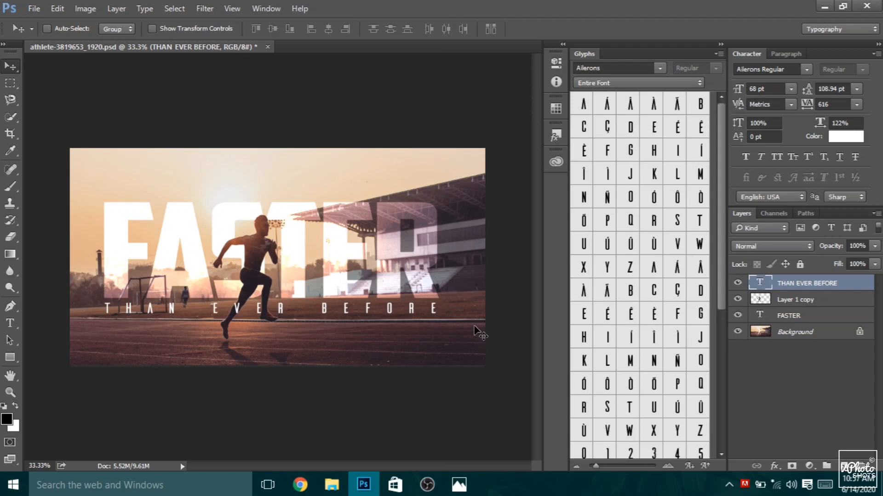
key(shift+Up)
Step: Draw a tall rectangle of about 222 by 1053 px directly above the FASTER layer and give it an orange stroke
click(789, 316)
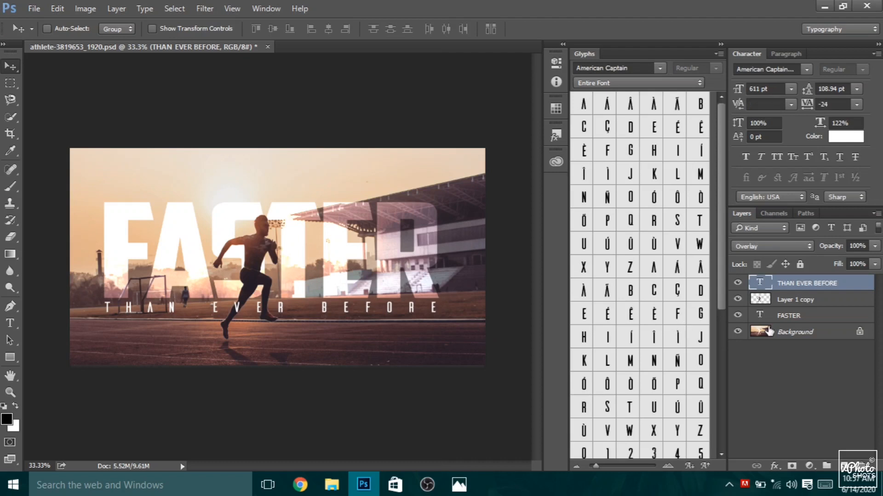
click(10, 358)
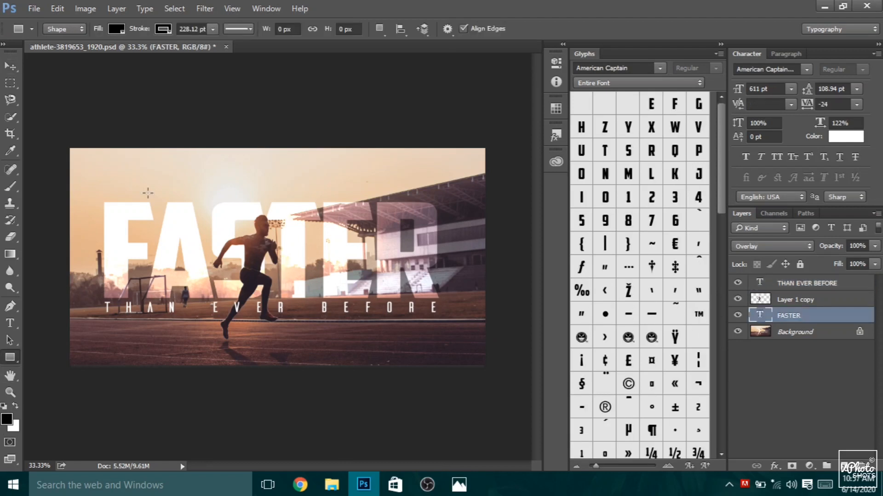
mouse_move(142, 148)
mouse_down()
mouse_move(201, 177)
mouse_move(189, 376)
mouse_up()
click(440, 136)
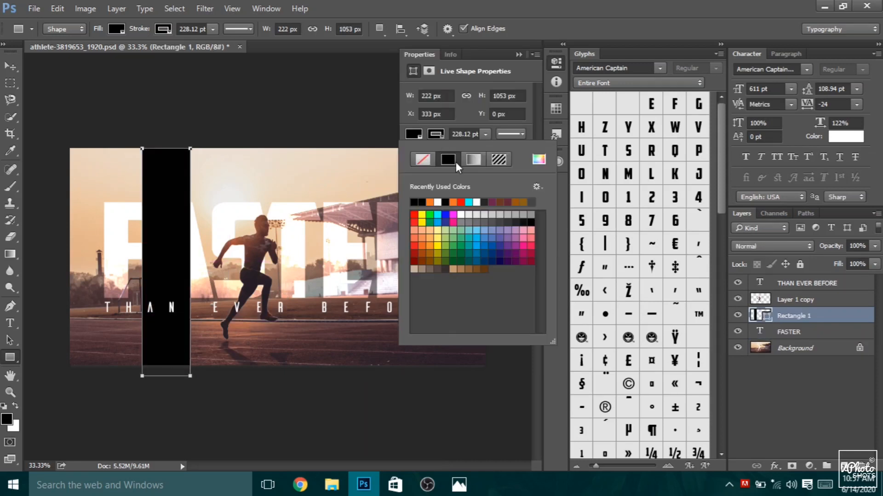
click(427, 160)
click(433, 204)
Step: Move the orange rectangle behind the runner, rotate it 56.25° and scale it to about 177% by 234% as a diagonal band across the image
click(13, 67)
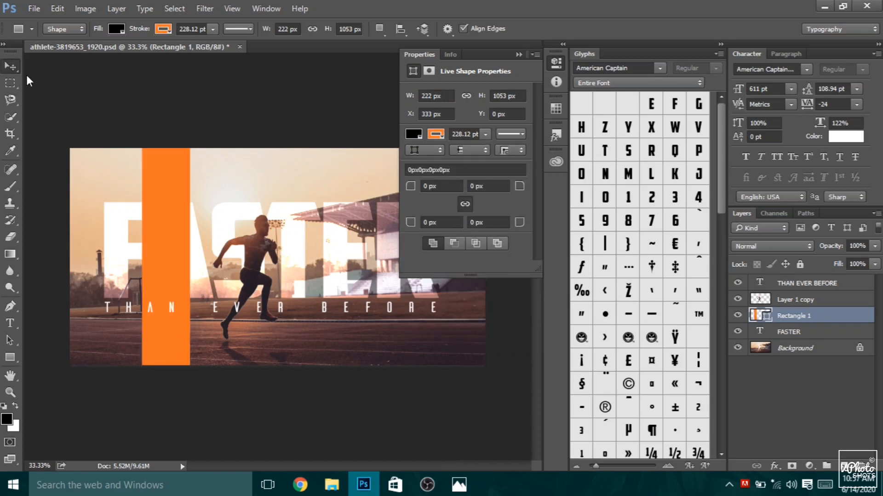
drag(206, 207, 246, 226)
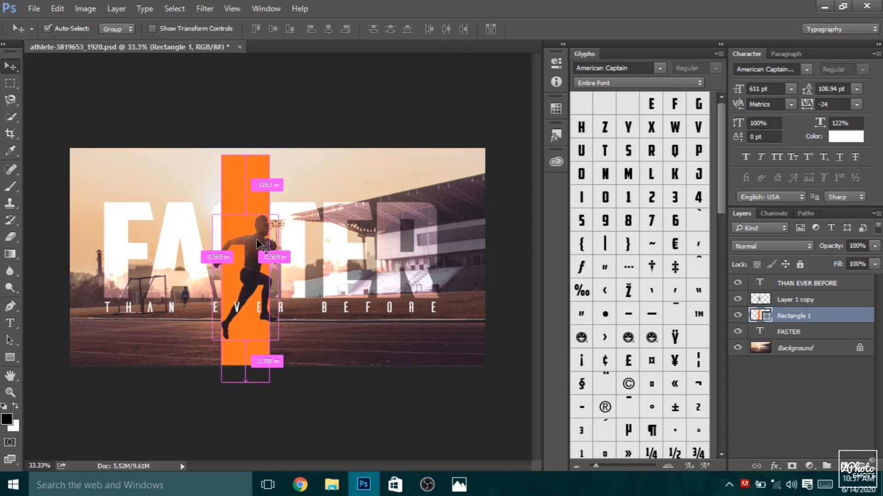
key(ctrl+t)
drag(304, 146, 523, 157)
drag(139, 309, 24, 367)
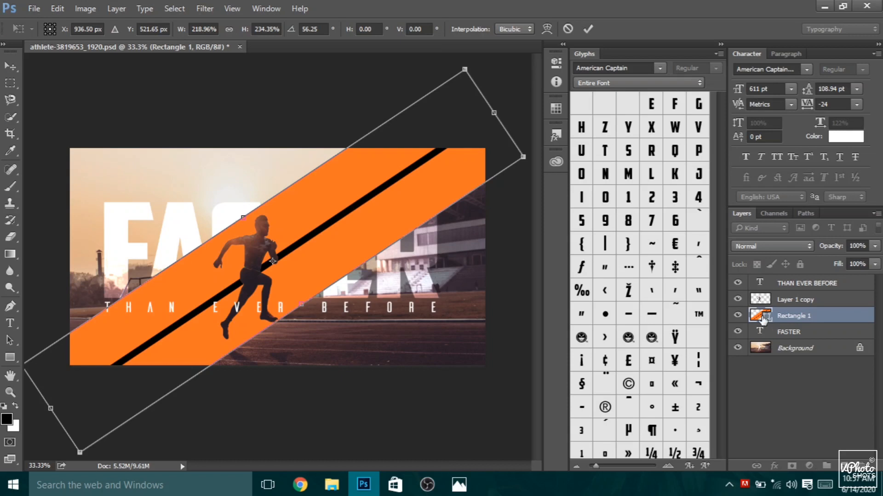
drag(243, 217, 254, 233)
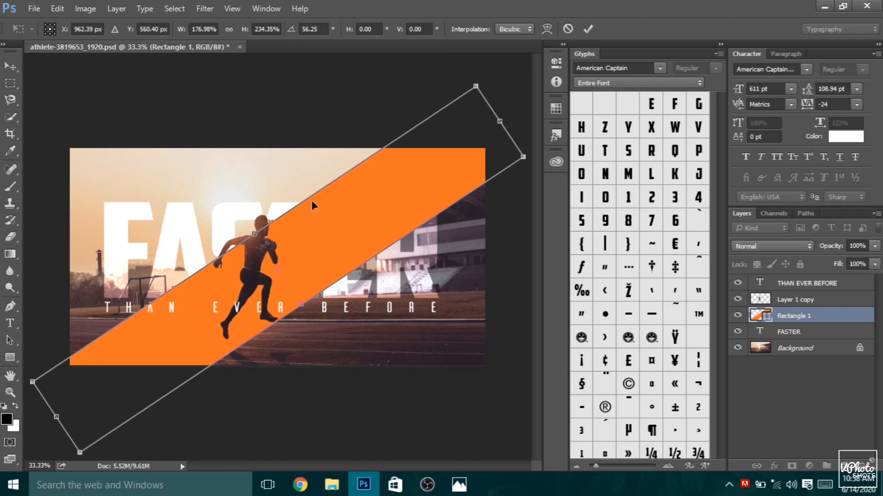
click(588, 29)
drag(450, 171, 450, 166)
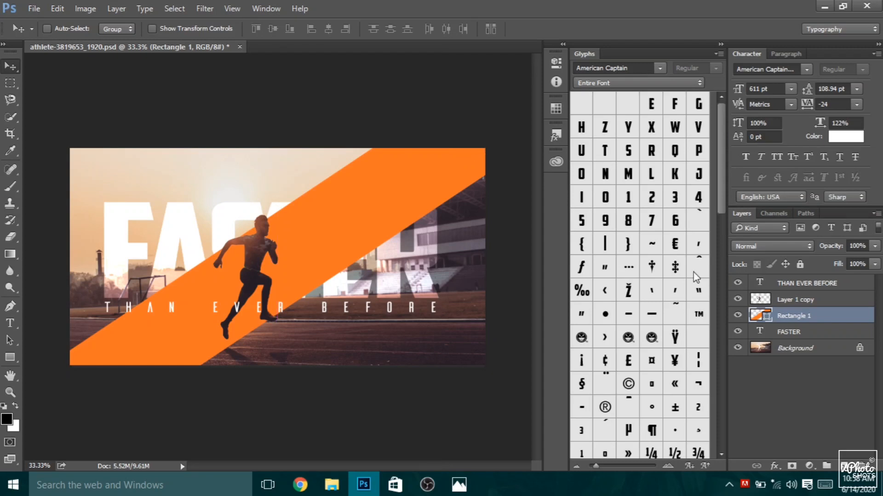
Step: Try different blending modes on the orange rectangle's layer and set it to Overlay
click(772, 246)
click(758, 243)
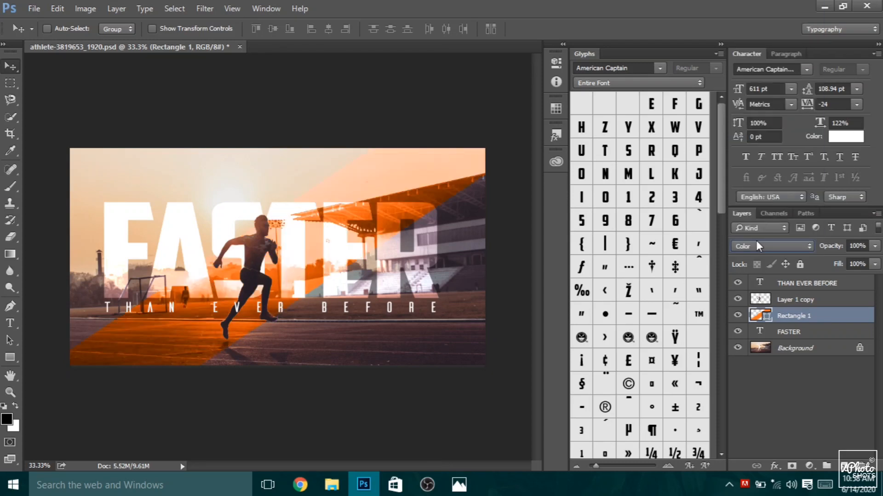
scroll(759, 246, up, 1)
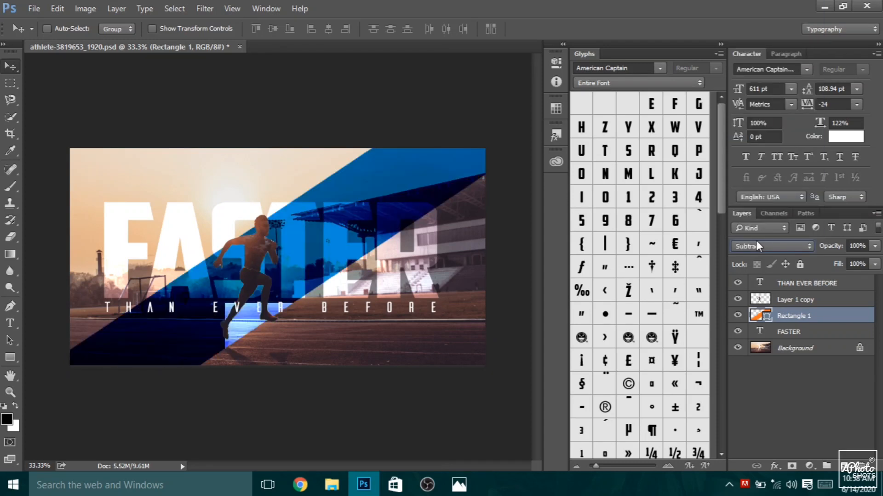
scroll(757, 244, up, 3)
scroll(757, 244, up, 1)
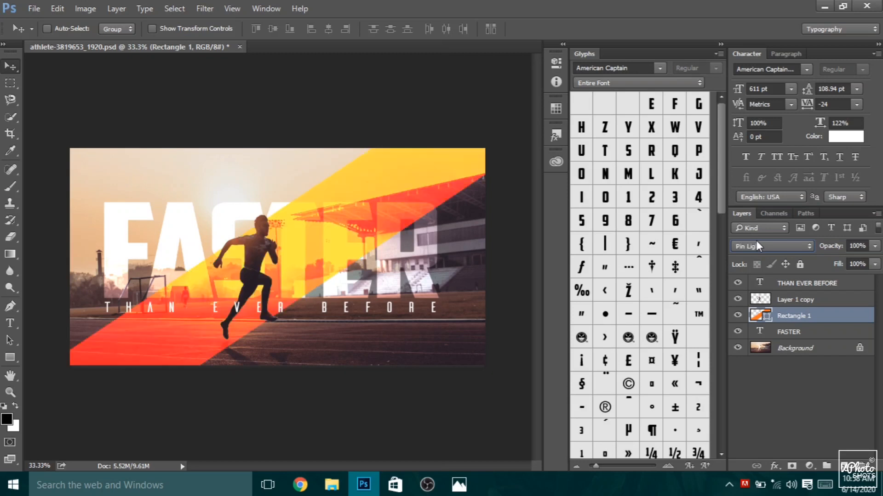
scroll(757, 244, up, 2)
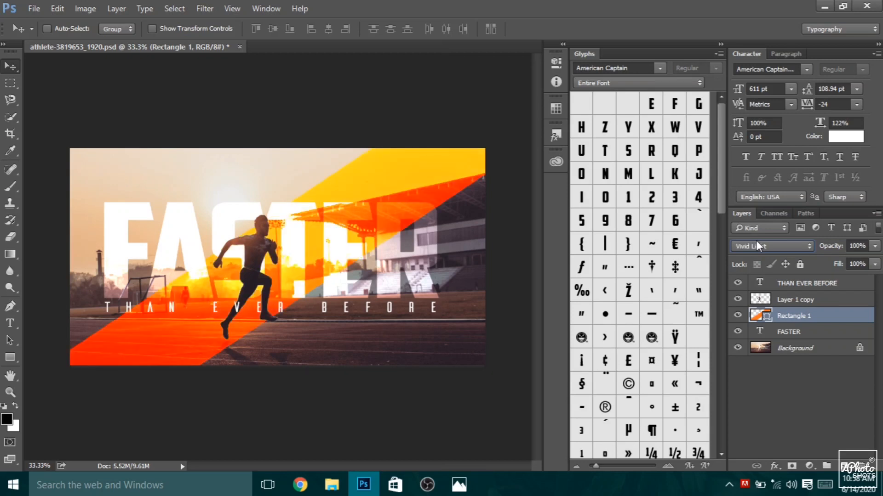
scroll(757, 244, up, 2)
scroll(757, 244, up, 1)
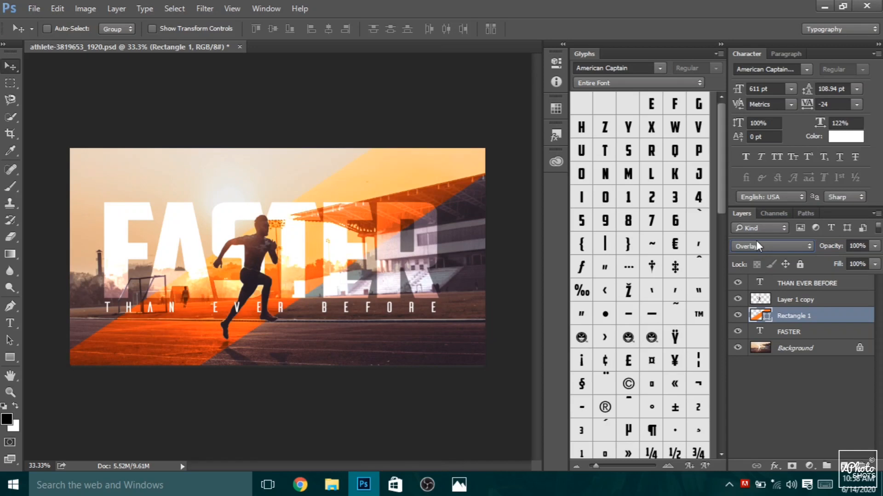
scroll(757, 245, up, 1)
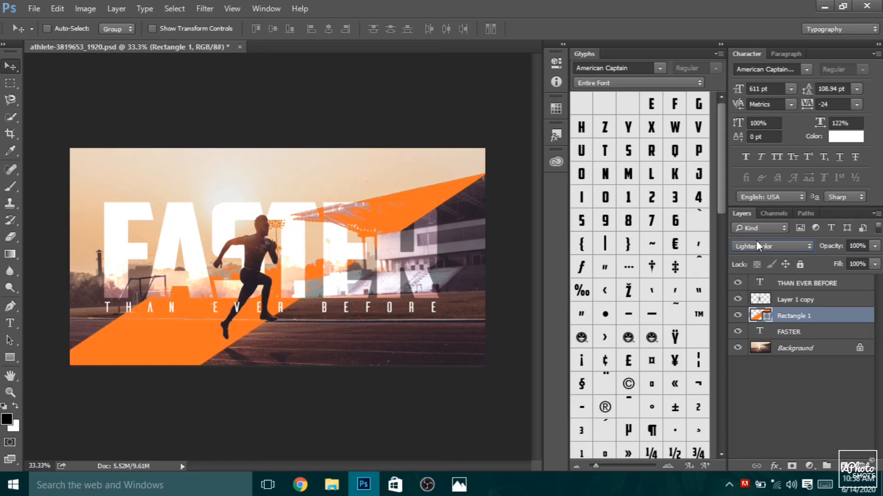
scroll(758, 240, down, 1)
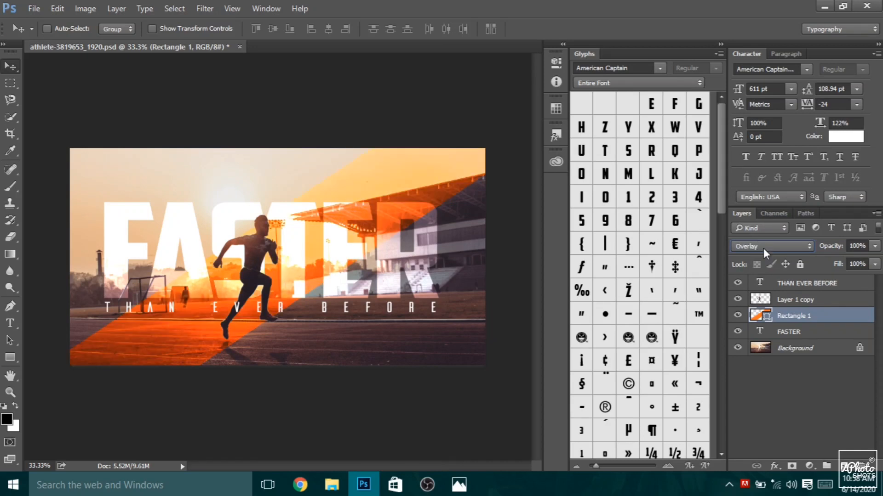
Step: Stamp all visible layers into a new layer above THAN EVER BEFORE and open it in the Camera Raw filter
click(741, 282)
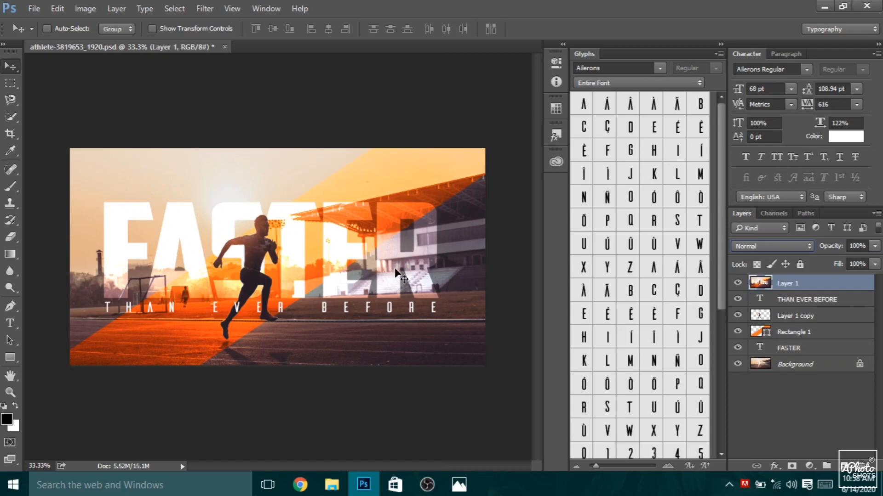
click(205, 9)
click(238, 83)
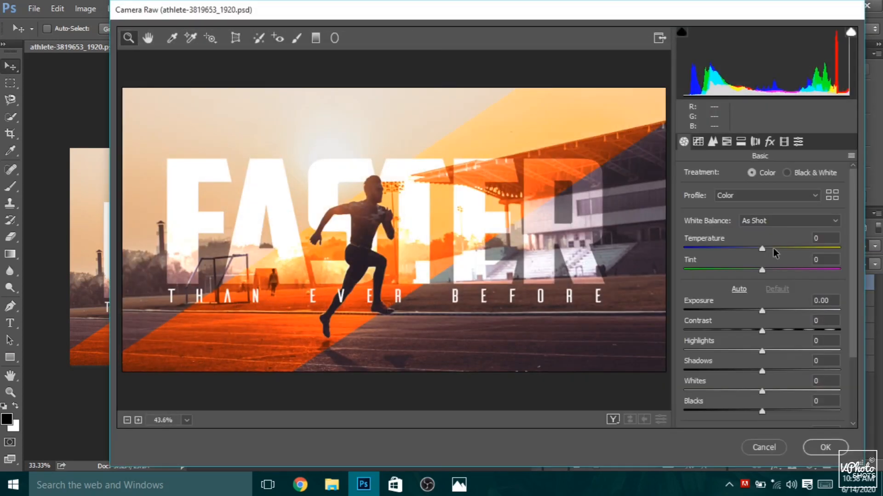
Step: Set Temperature to +21, Exposure to -0.40, Contrast to +29, Highlights to +16, Shadows to -11 and Clarity to +57
drag(774, 249, 777, 249)
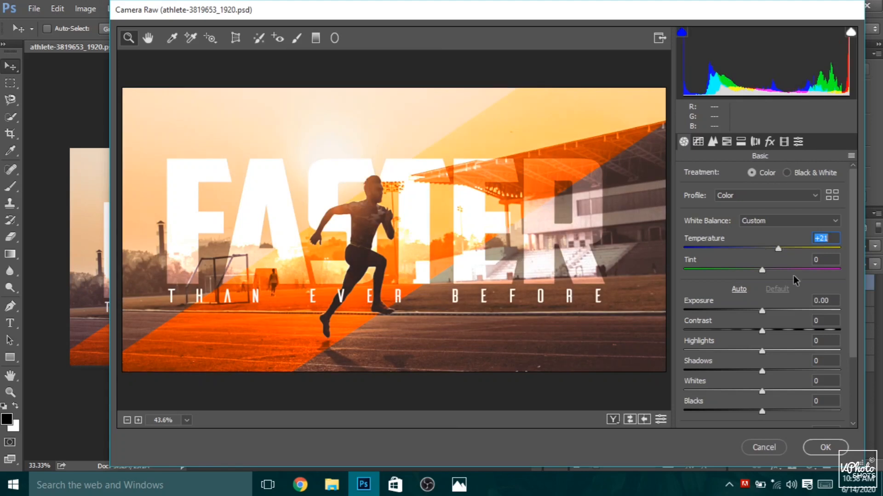
drag(754, 310, 774, 352)
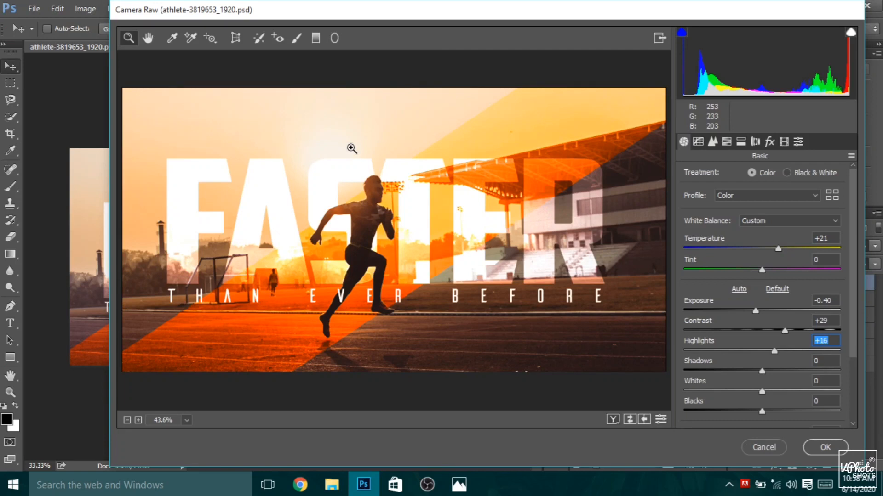
scroll(774, 308, down, 3)
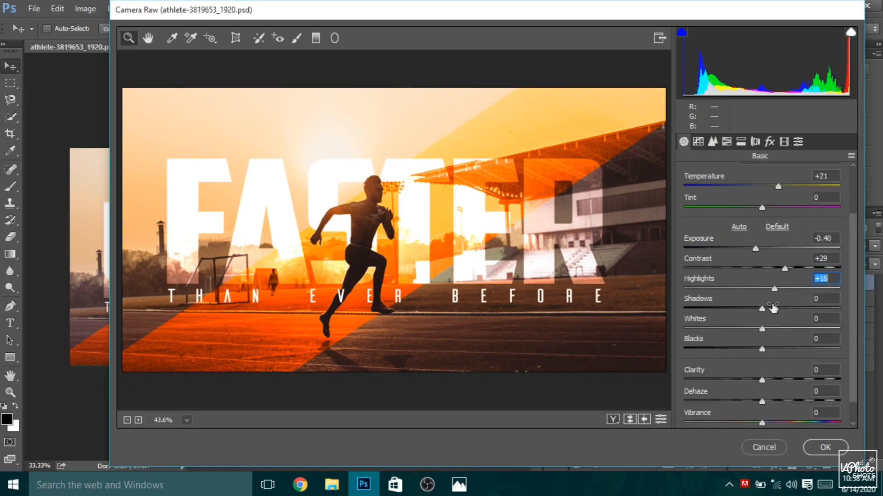
drag(773, 307, 764, 307)
scroll(764, 308, down, 2)
click(806, 353)
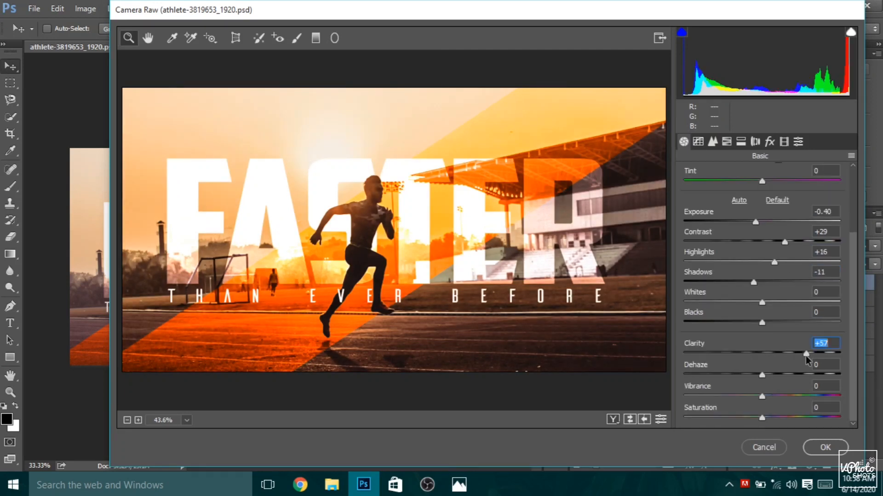
Step: Set the sharpening amount to 19 and inspect the runner in a magnified preview
click(712, 142)
click(704, 195)
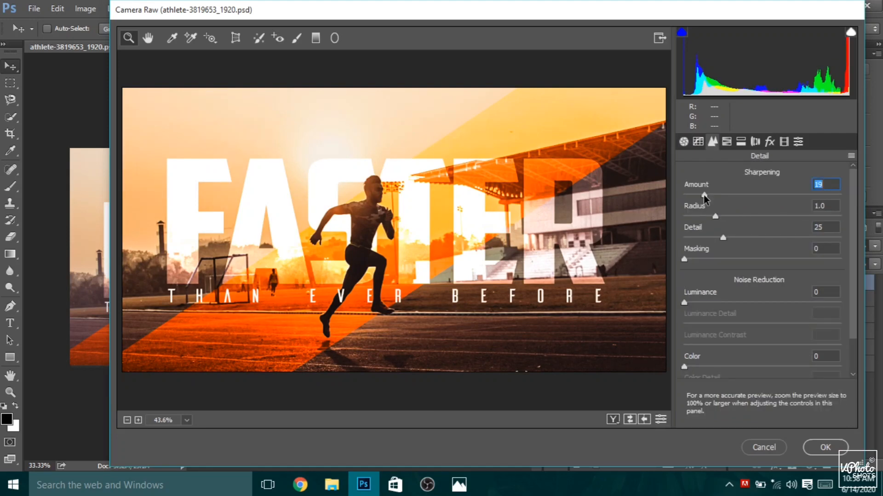
double_click(432, 246)
scroll(437, 230, down, 1)
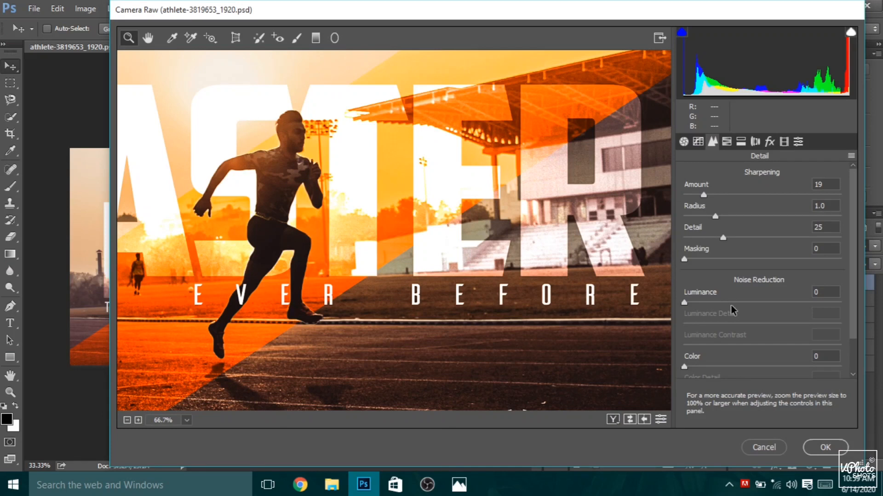
Step: Raise the saturation of the oranges to +19 and open the HSL luminance adjustments
click(726, 142)
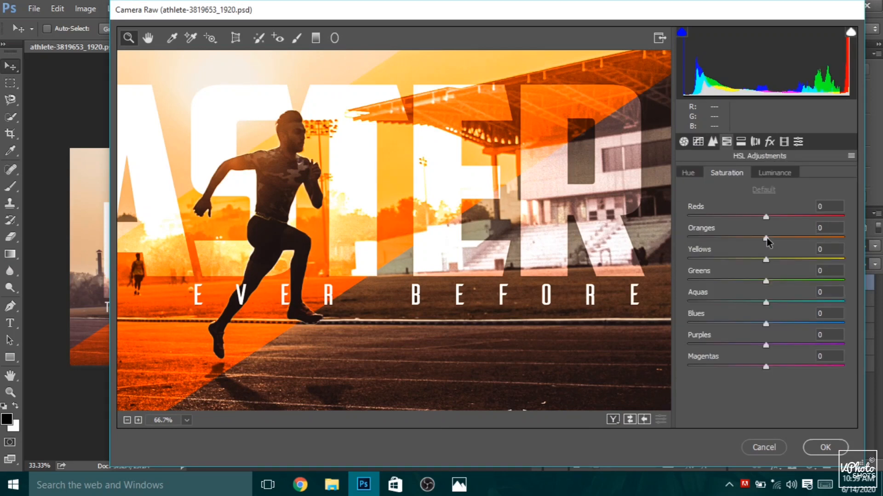
drag(767, 240, 781, 241)
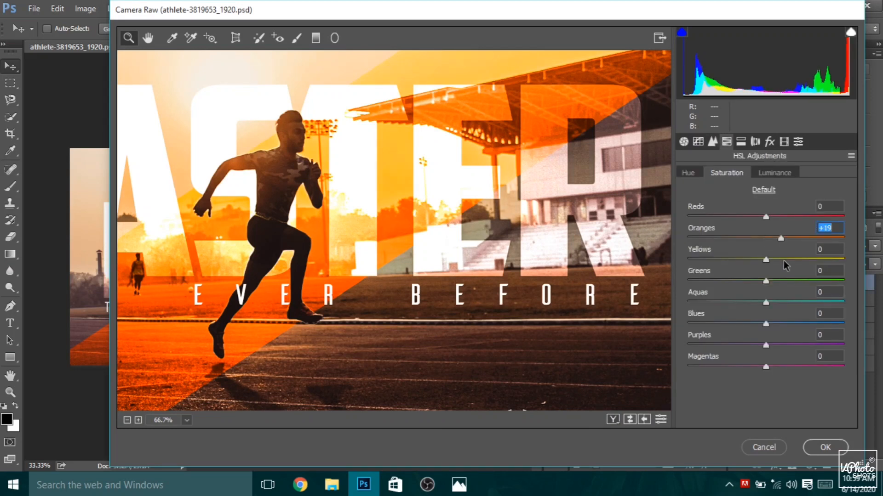
click(774, 173)
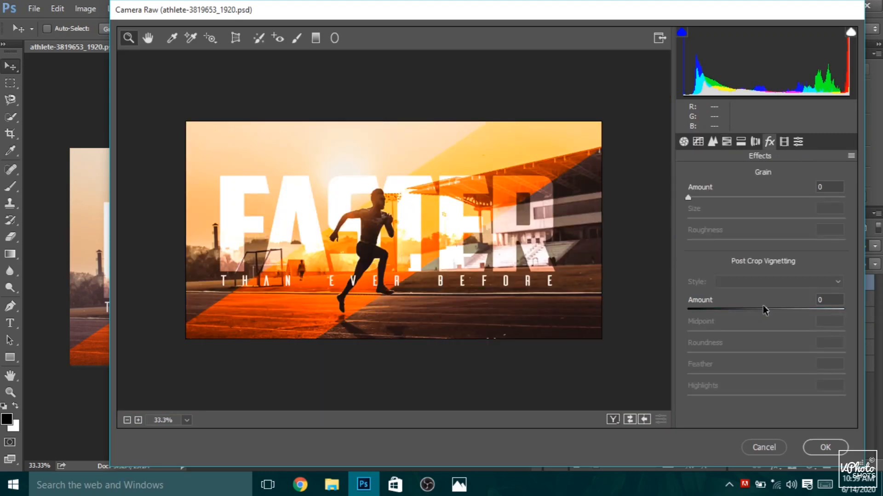
Step: Add a post-crop vignette with an amount of -10 and a midpoint of 21, and apply the Camera Raw filter
drag(762, 305, 751, 309)
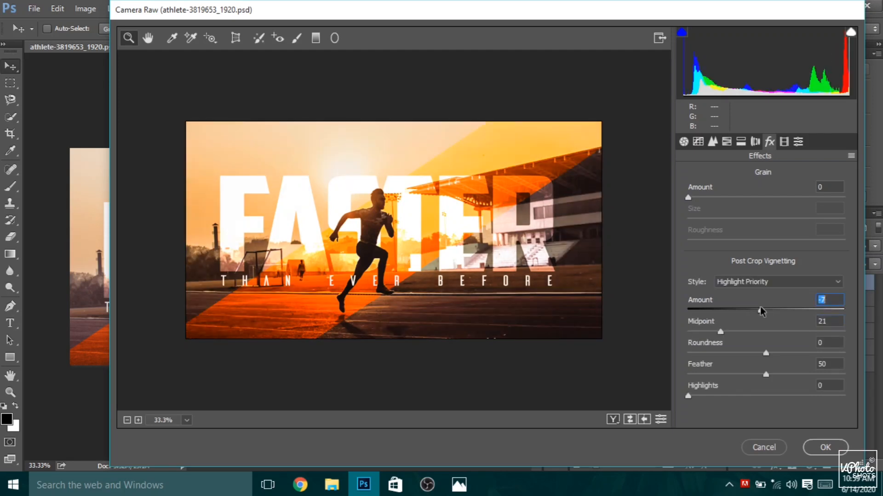
drag(760, 308, 758, 308)
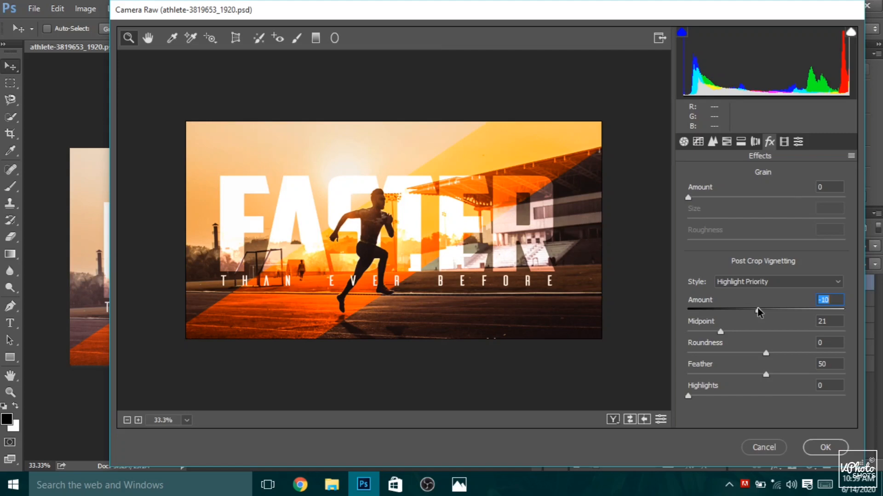
key(Return)
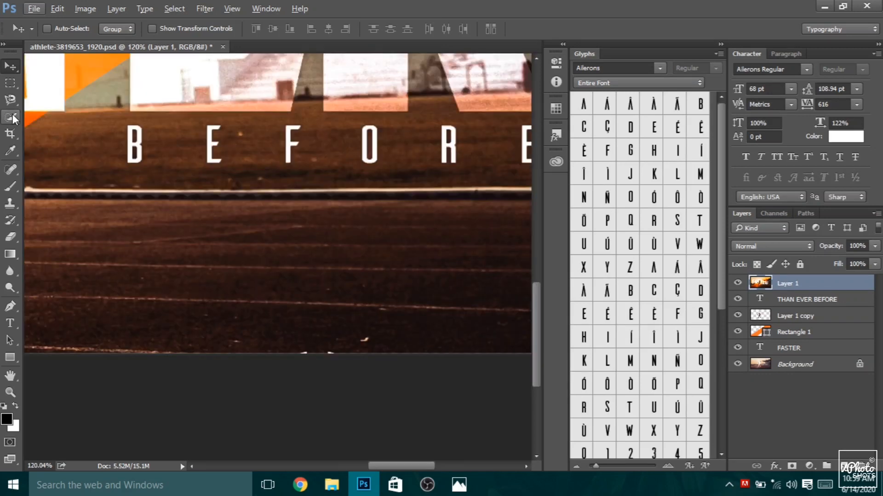
Step: Remove the light debris specks near the lower edge of the track on Layer 1 with the content-aware Spot Healing Brush
key(j)
click(379, 336)
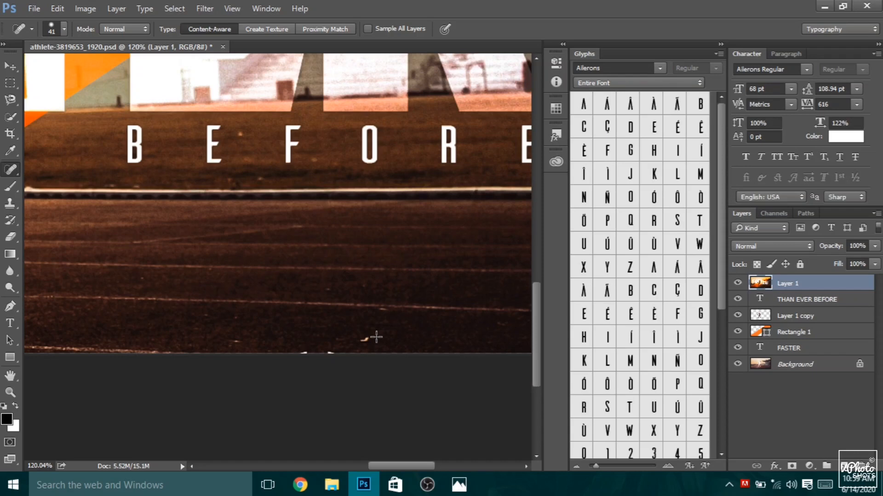
scroll(376, 338, down, 5)
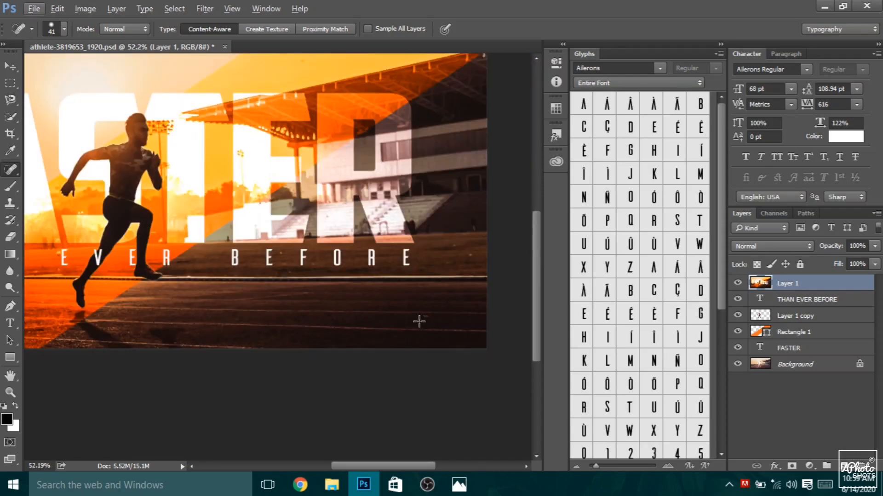
scroll(419, 321, down, 1)
scroll(442, 254, down, 2)
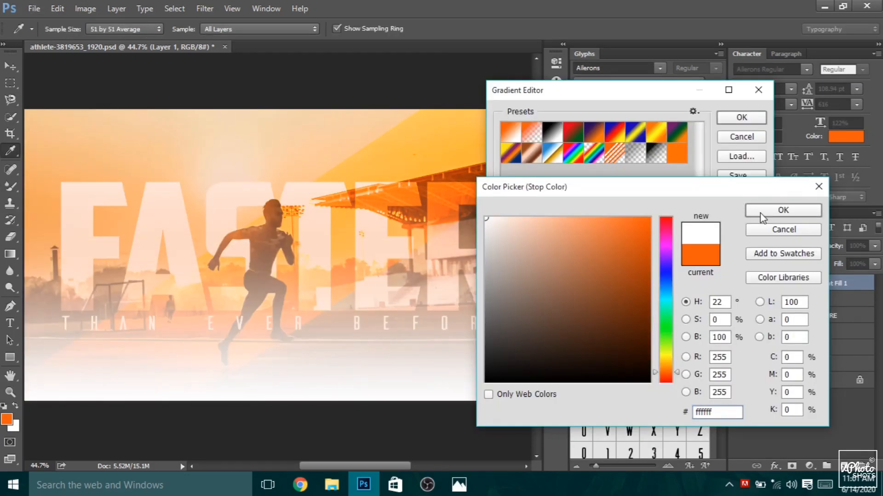
Step: Give the gradient fill layer a white-to-transparent radial gradient at 50% scale and position its glow over the sun behind the runner
click(762, 213)
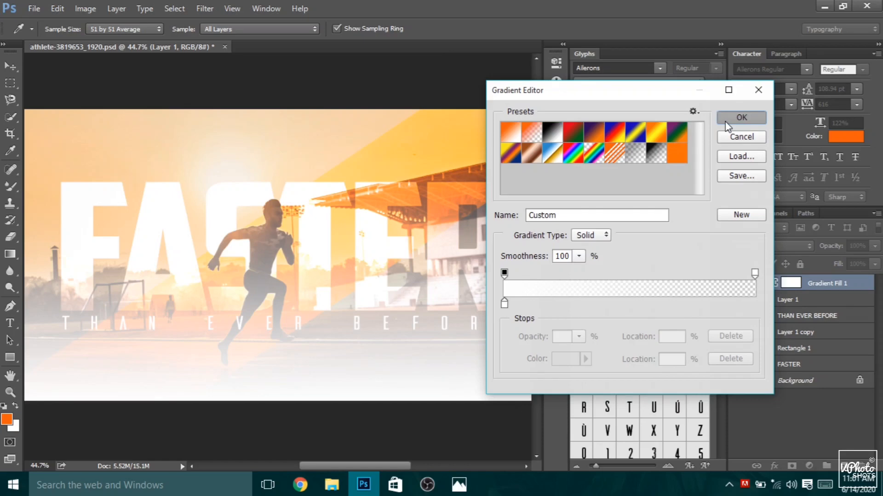
click(727, 120)
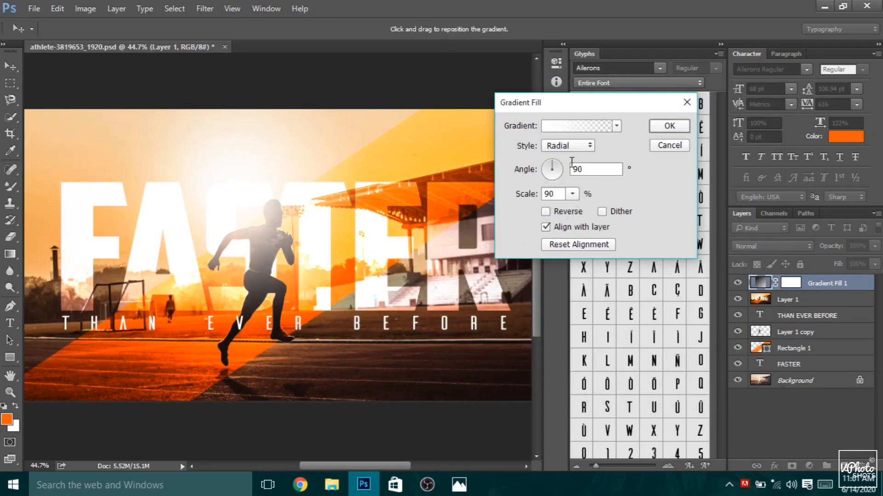
drag(572, 193, 570, 211)
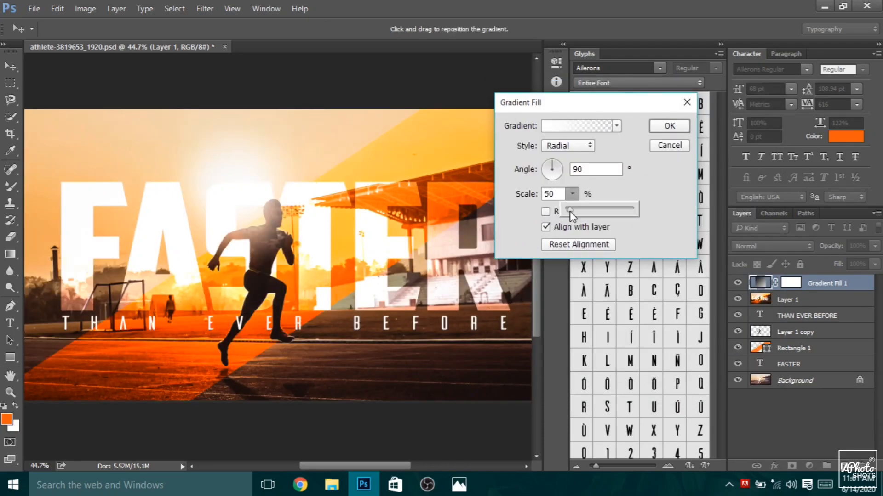
drag(259, 187, 242, 175)
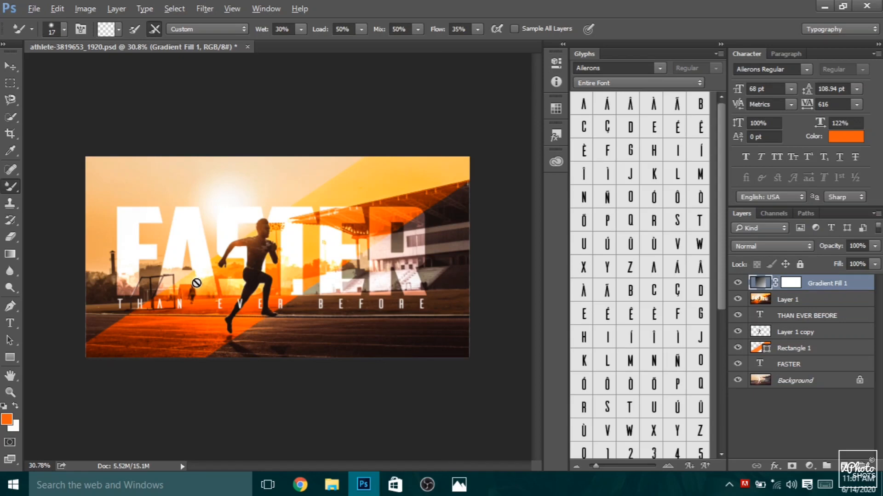
scroll(197, 282, up, 5)
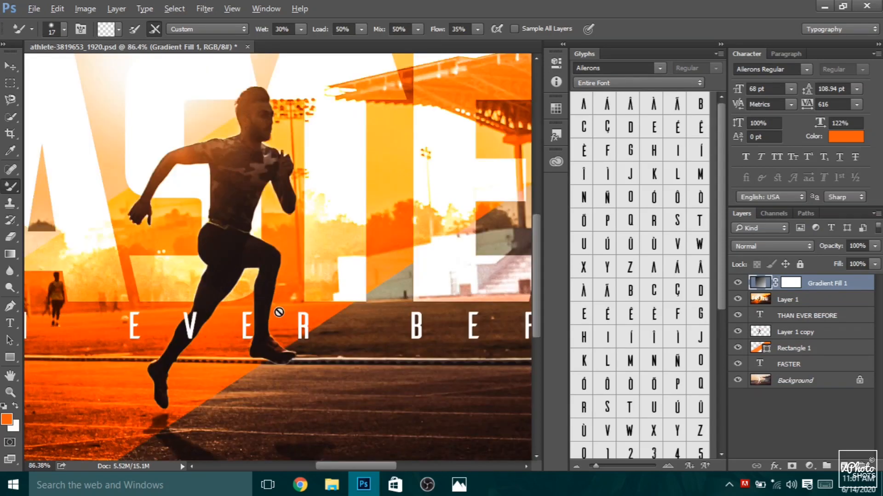
scroll(279, 312, down, 5)
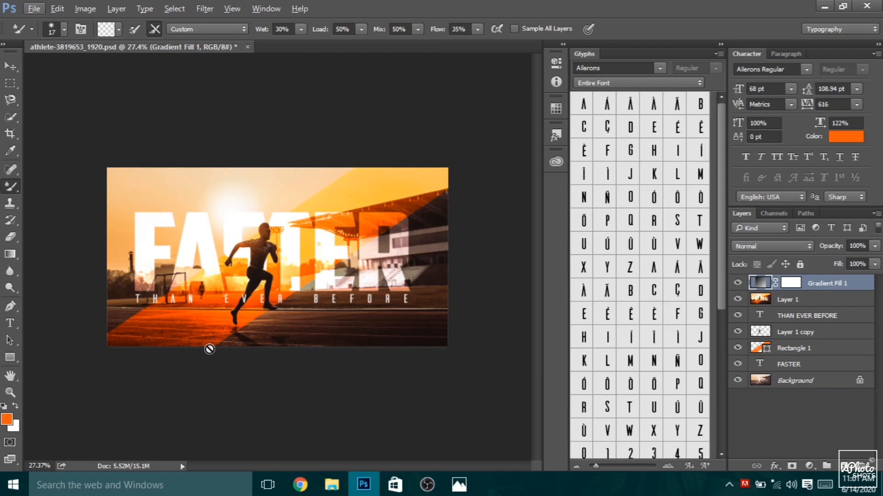
Step: Place the puma1 and puma2 logo files above the gradient fill layer in the composition
key(ctrl+o)
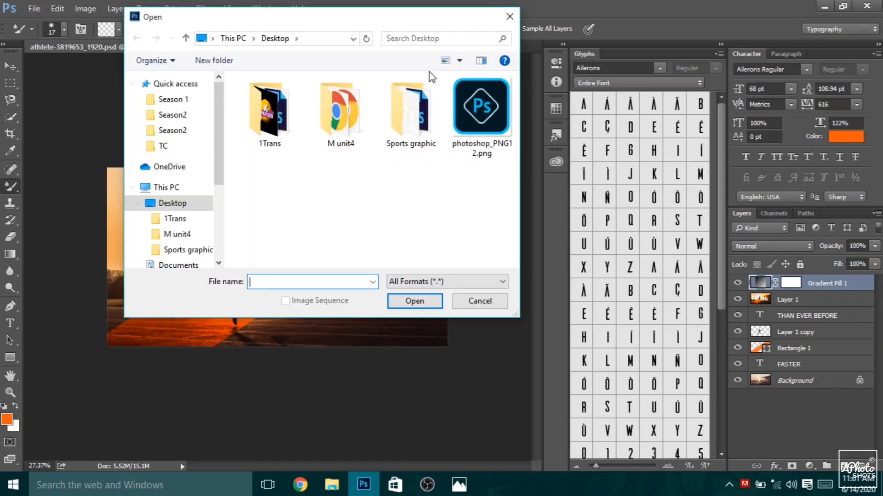
key(Escape)
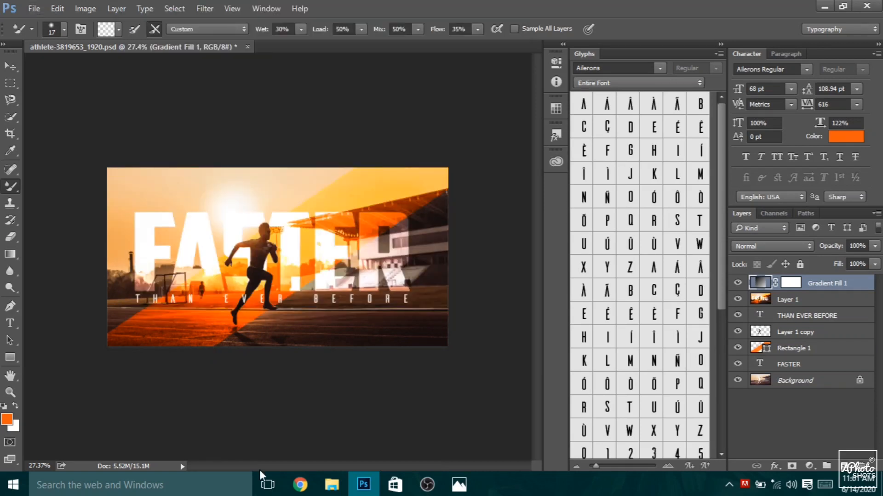
click(331, 485)
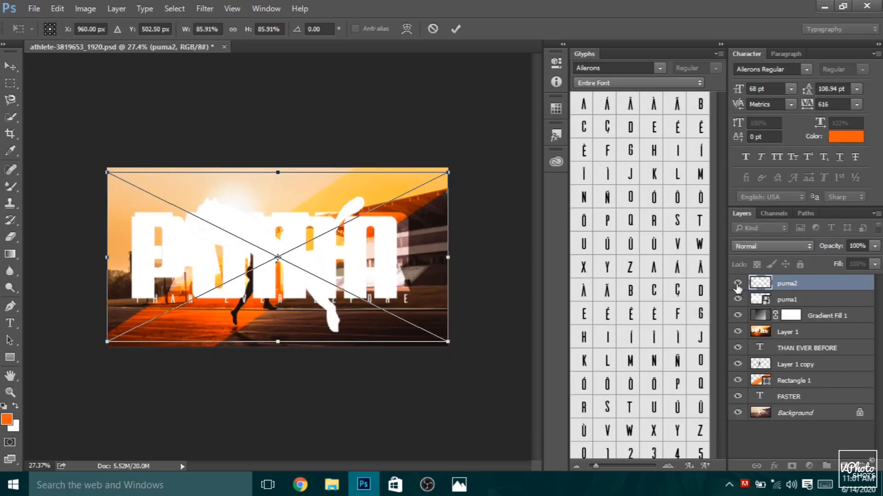
key(Return)
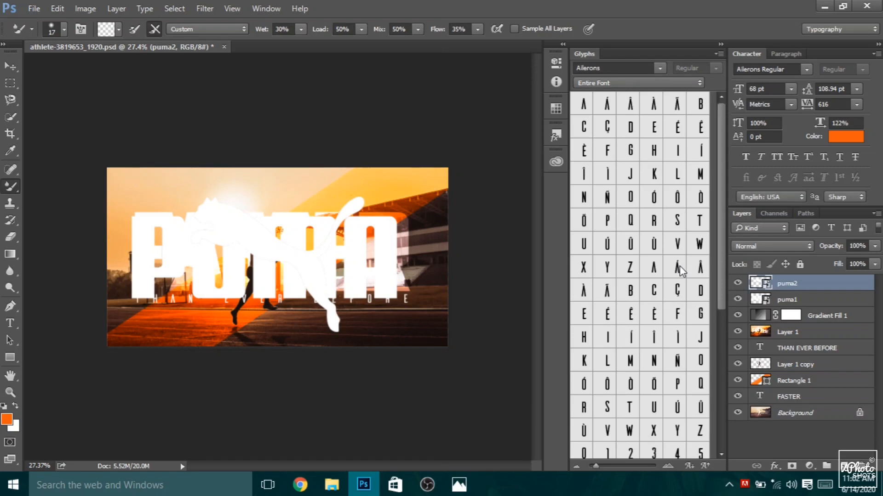
Step: Hide the puma1 layer, scale the puma2 cat logo to about 11.7% and position it in the artwork's lower-right corner
click(737, 299)
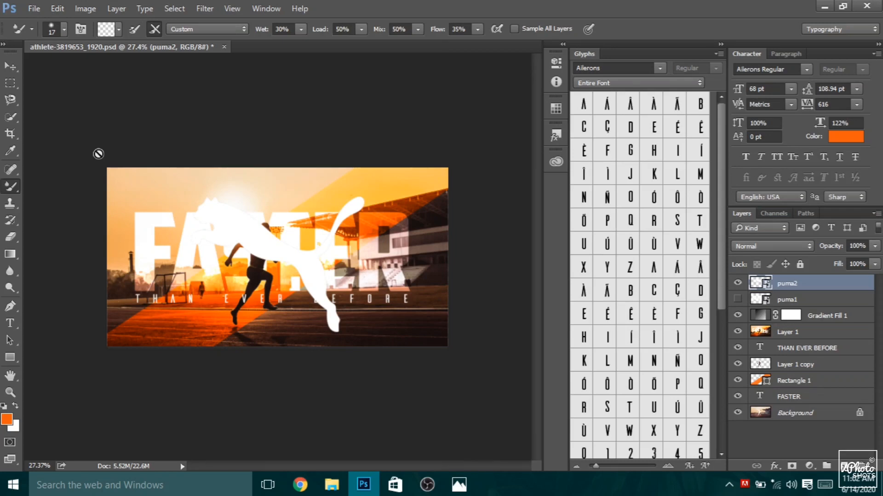
key(v)
drag(265, 255, 419, 331)
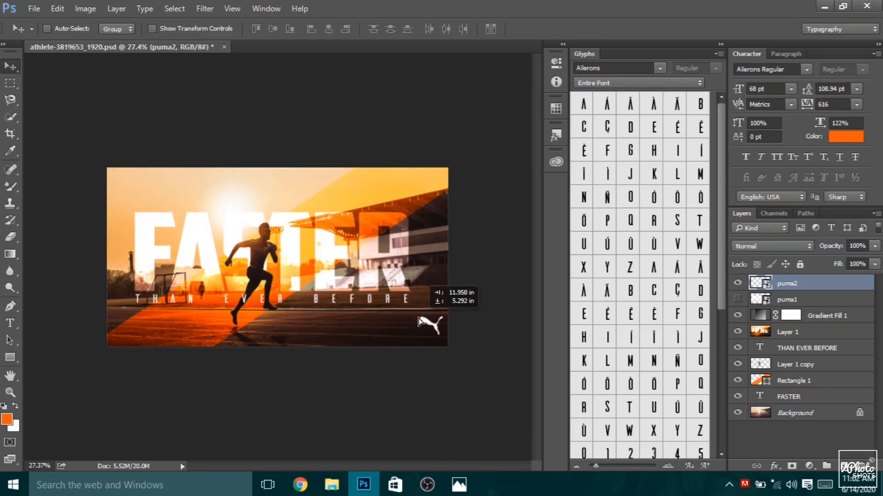
key(ctrl+t)
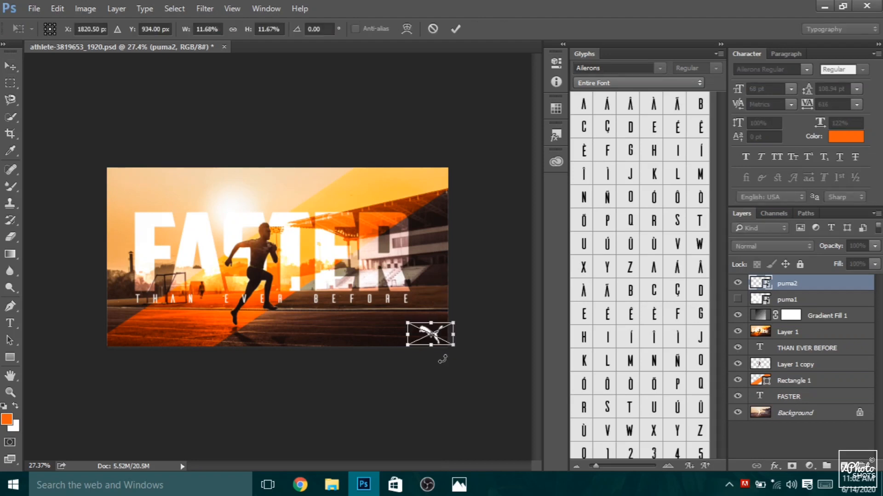
click(456, 29)
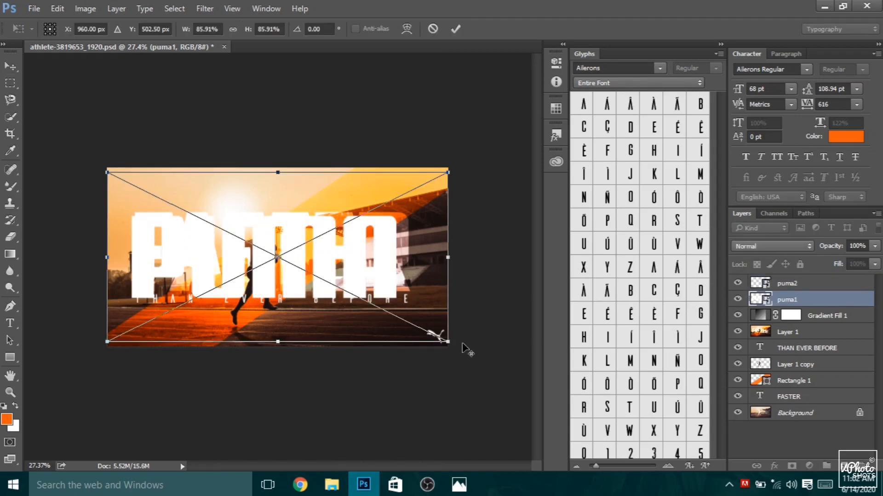
Step: Scale the puma1 wordmark down to about 50% width and 45% height towards the artwork's upper-left corner
drag(463, 344, 307, 261)
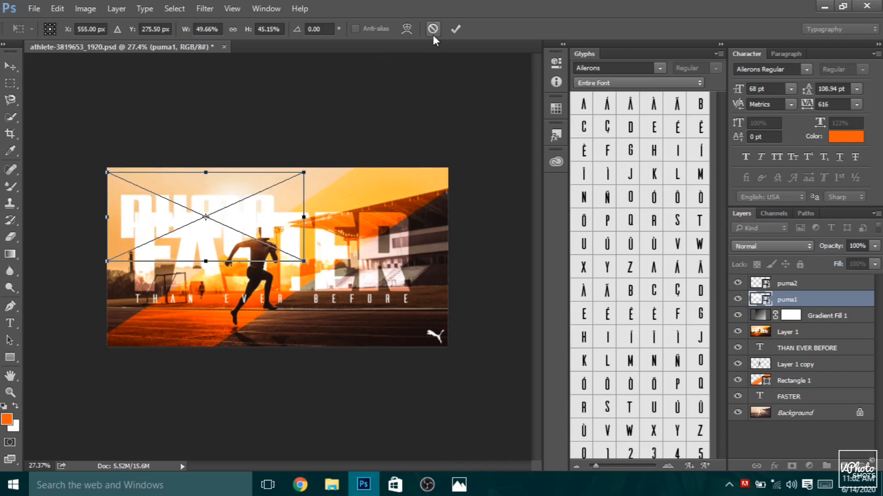